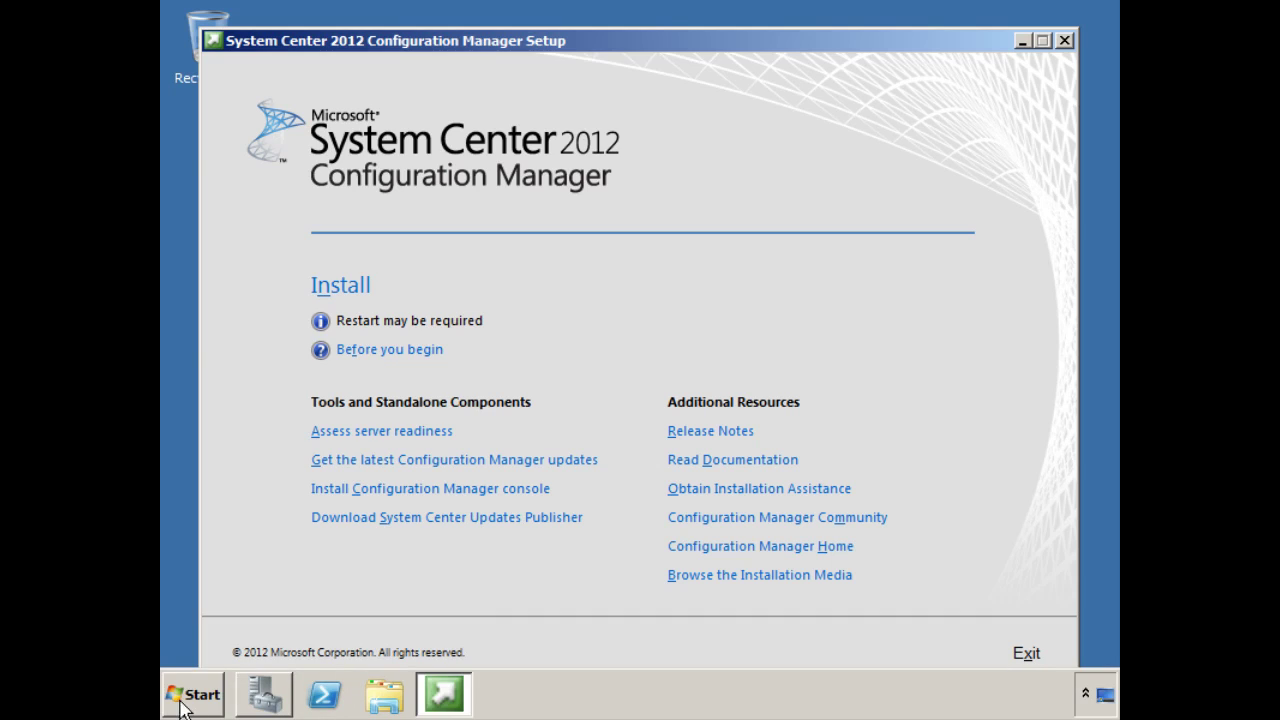
Launch Remote Desktop Connection with mstsc and start a connection to the computer dc.
left_click(188, 700)
left_click(520, 566)
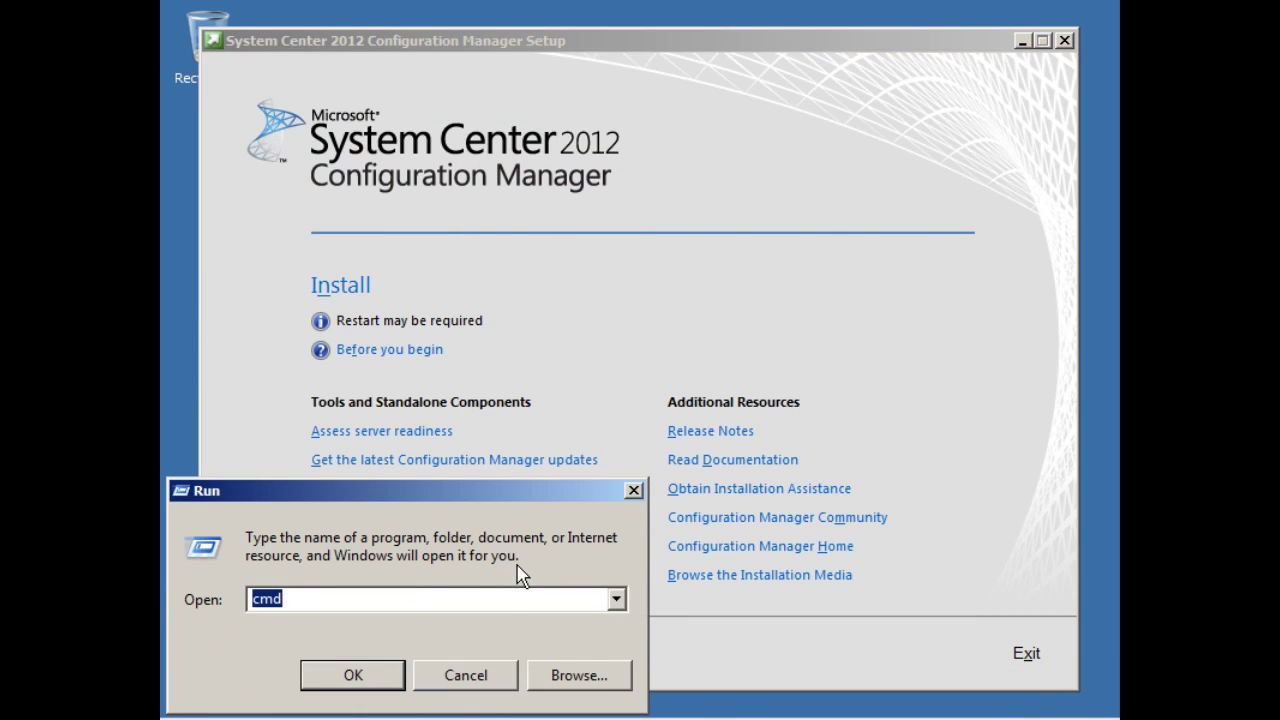
type("mstsc")
key("Return")
type("dc")
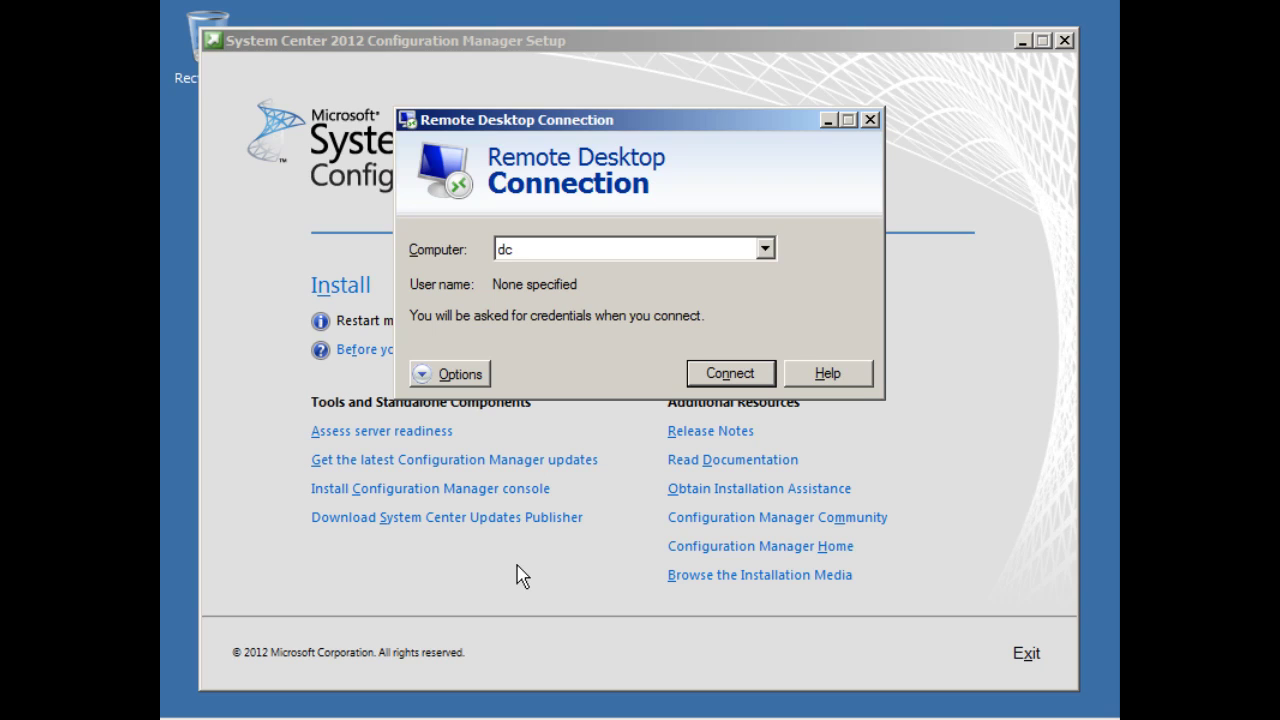
key("Return")
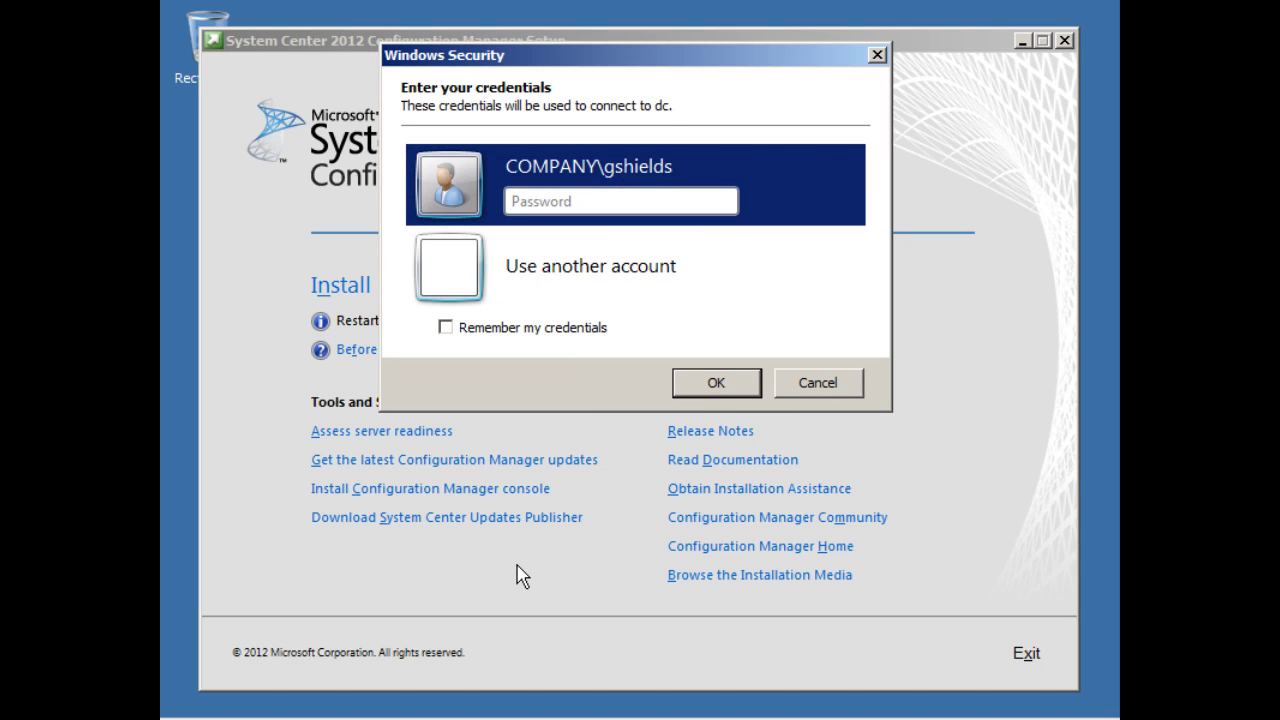
Enter the account password, choose to remember the credentials, and sign in to dc.
type("********")
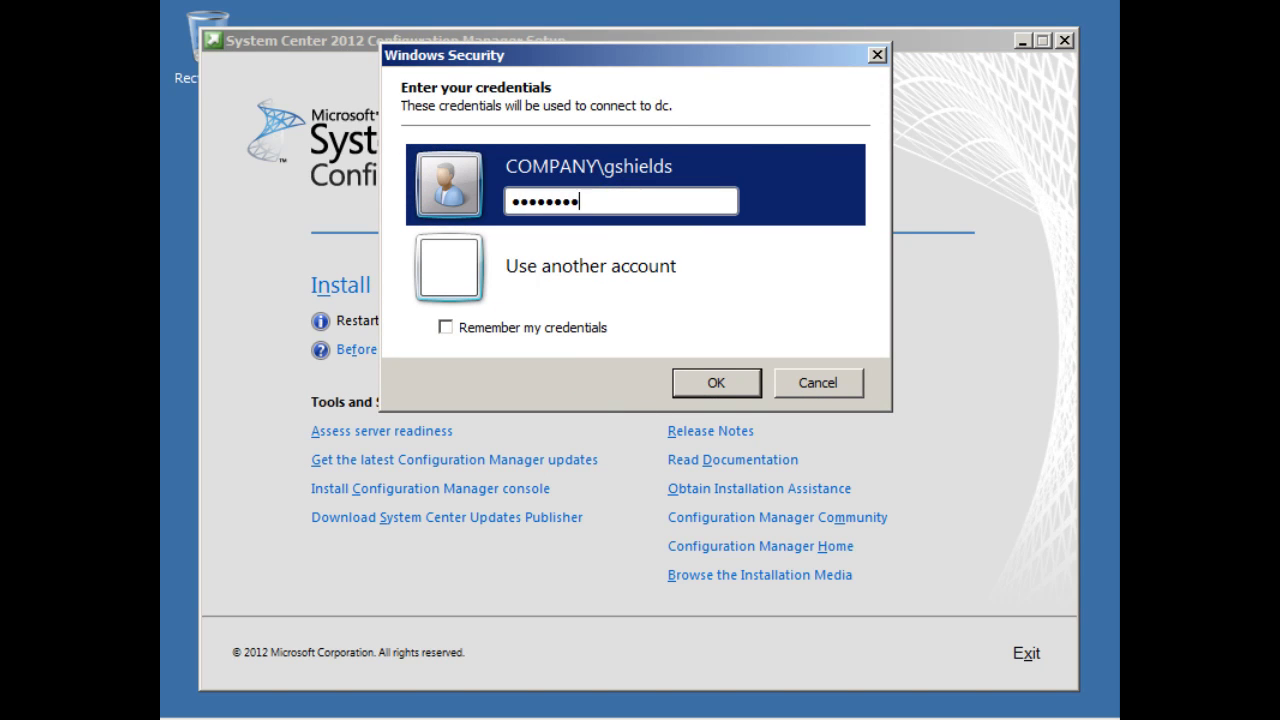
left_click(597, 330)
left_click(708, 384)
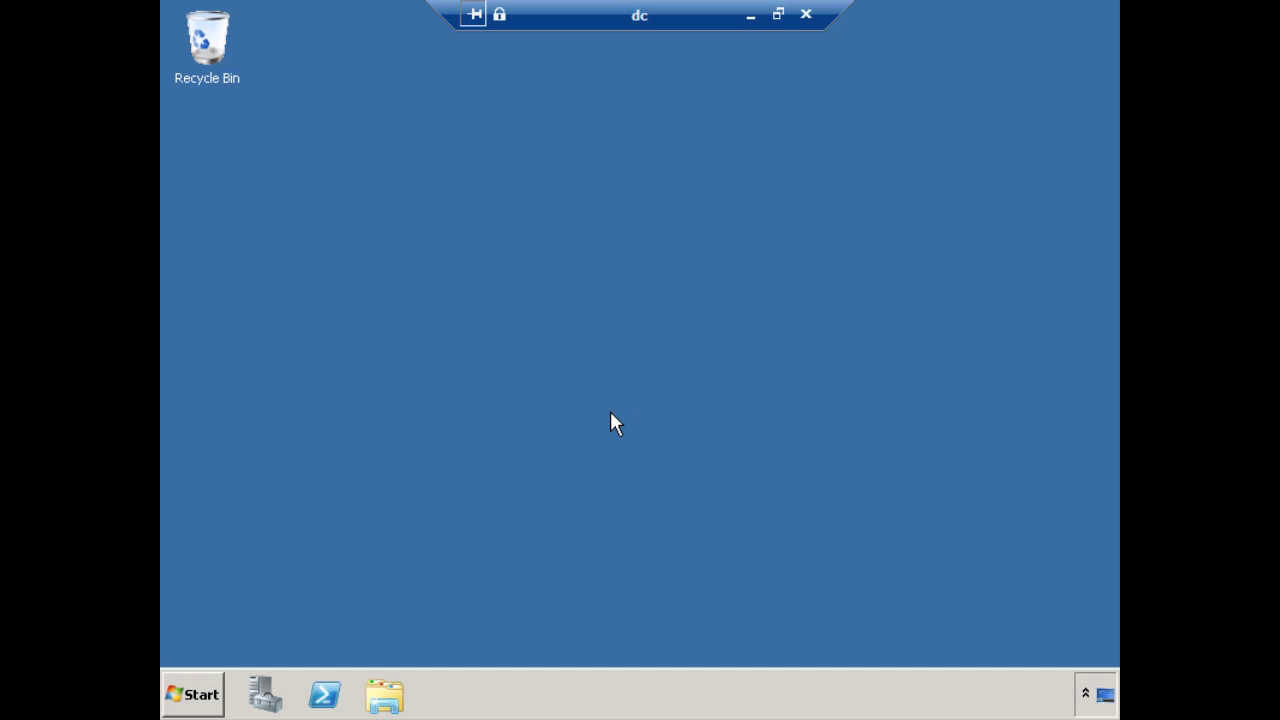
Open Active Directory Users and Computers in a maximized window and check whether Advanced Features is enabled.
left_click(200, 697)
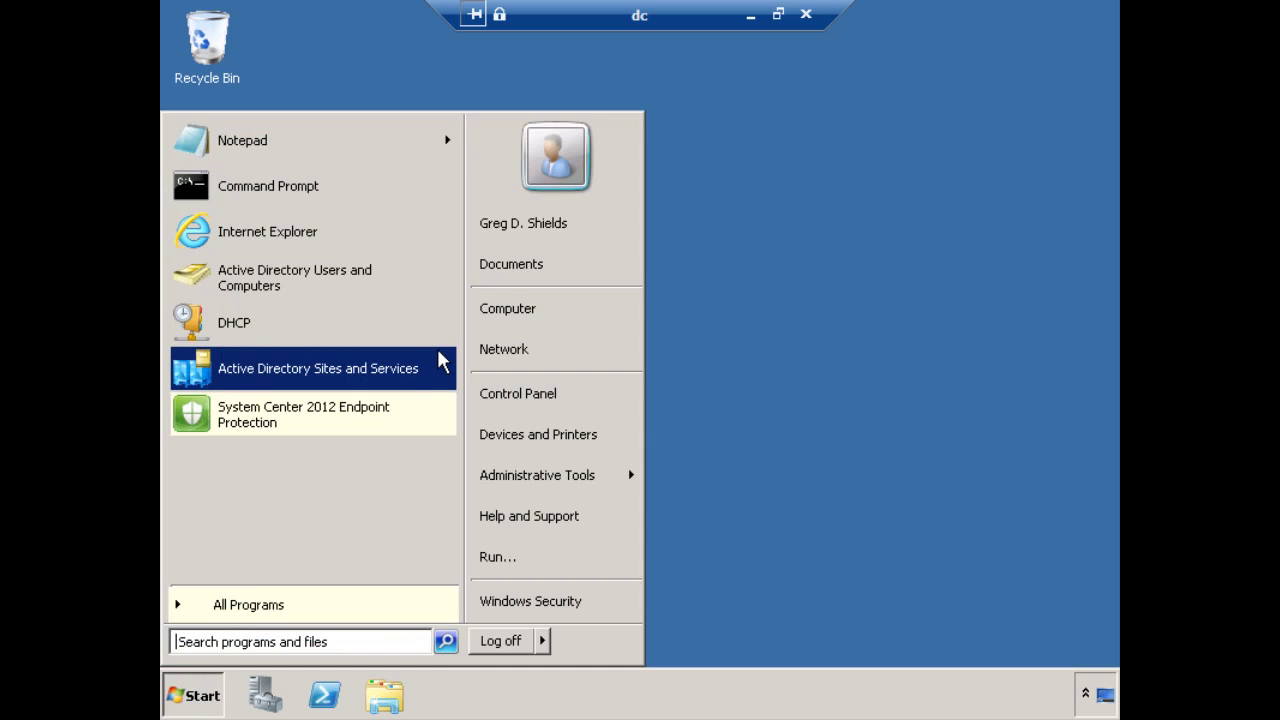
left_click(255, 277)
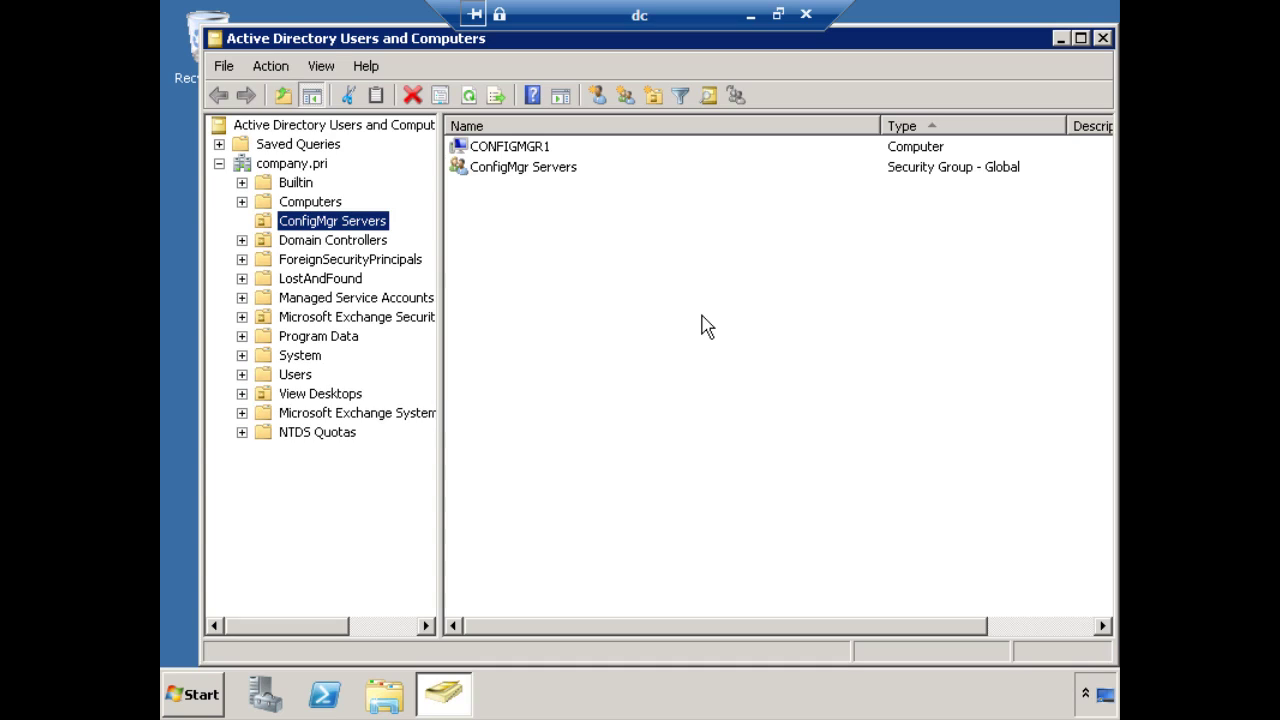
left_click(1082, 40)
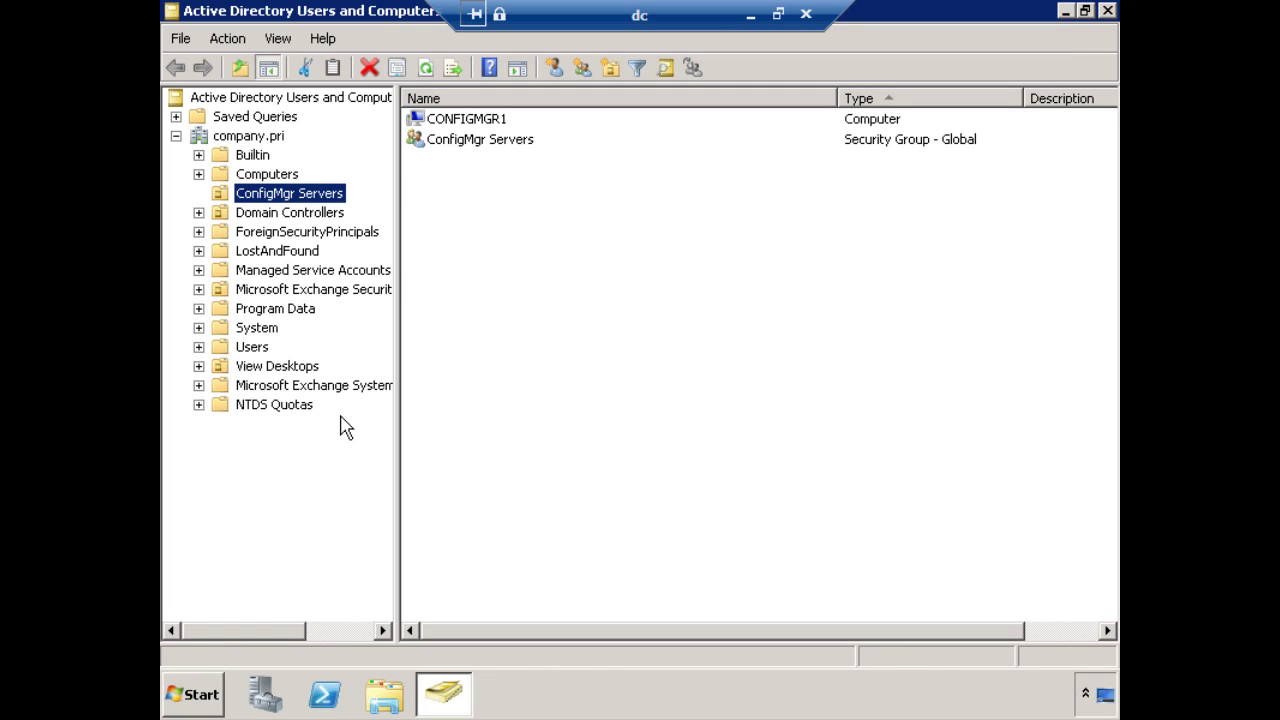
left_click(278, 40)
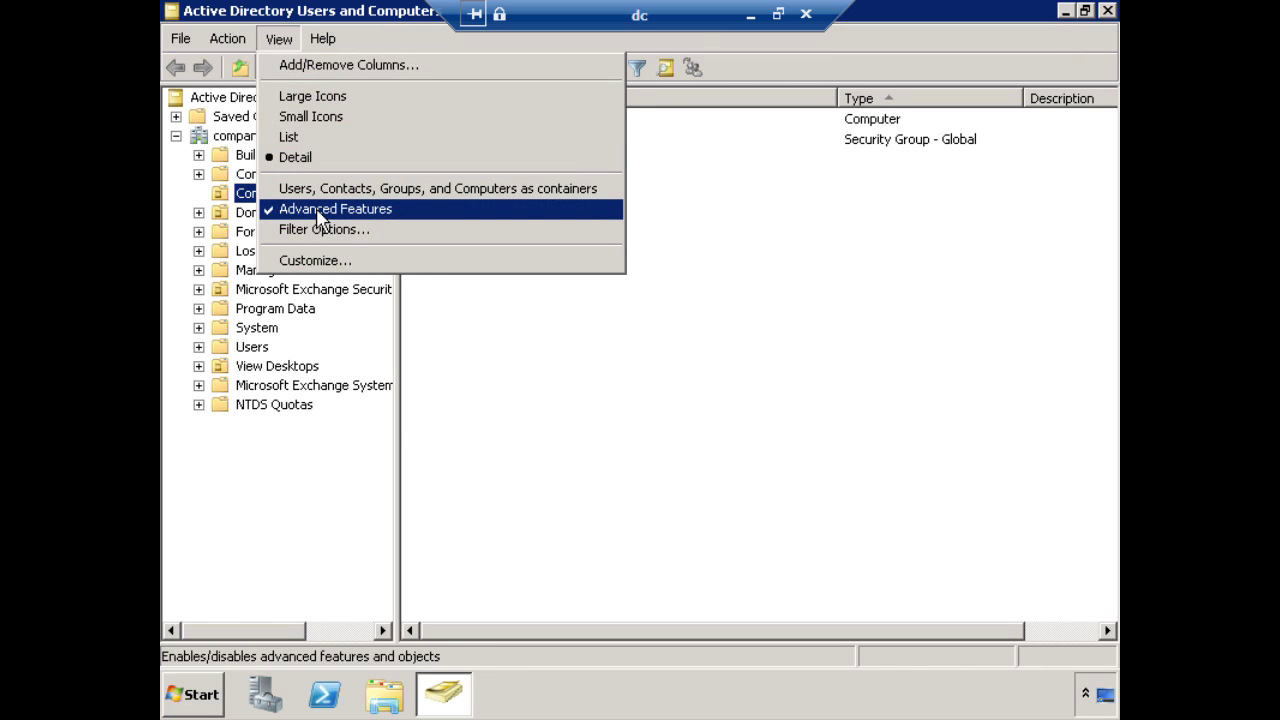
left_click(523, 409)
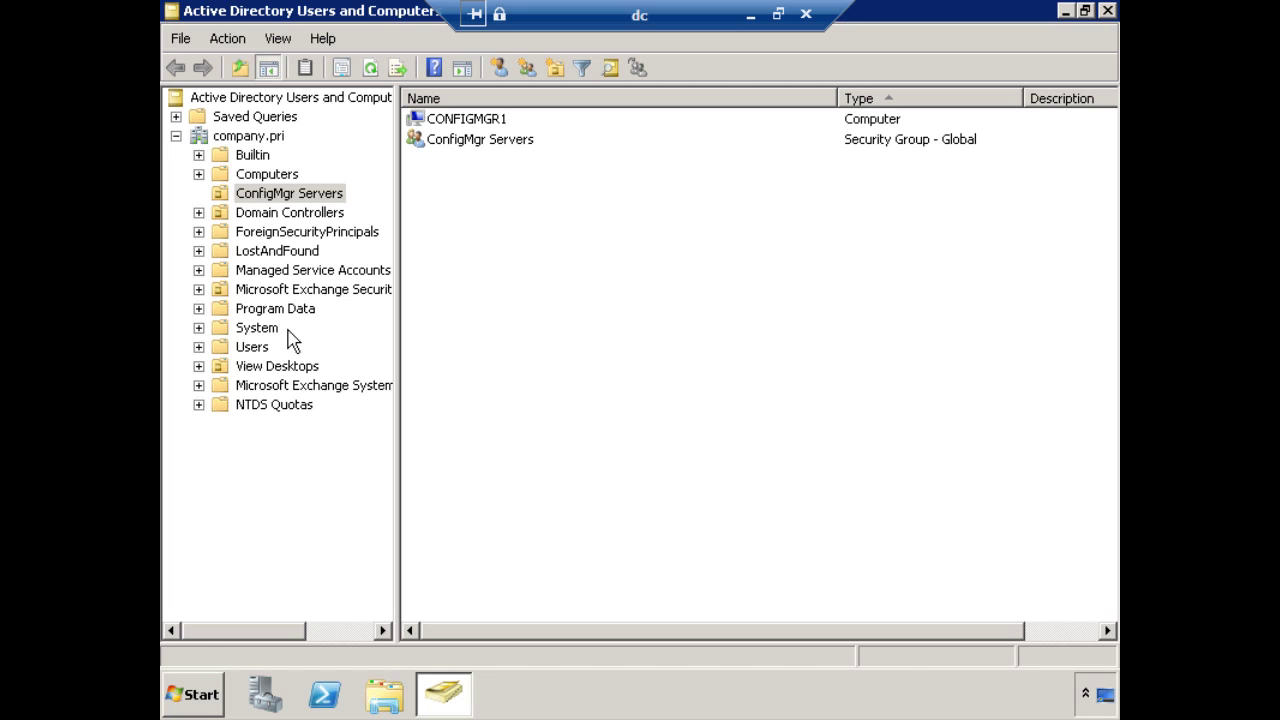
Examine the child containers of System under company.pri, and minimize Active Directory Users and Computers.
left_click(199, 328)
left_click(243, 328)
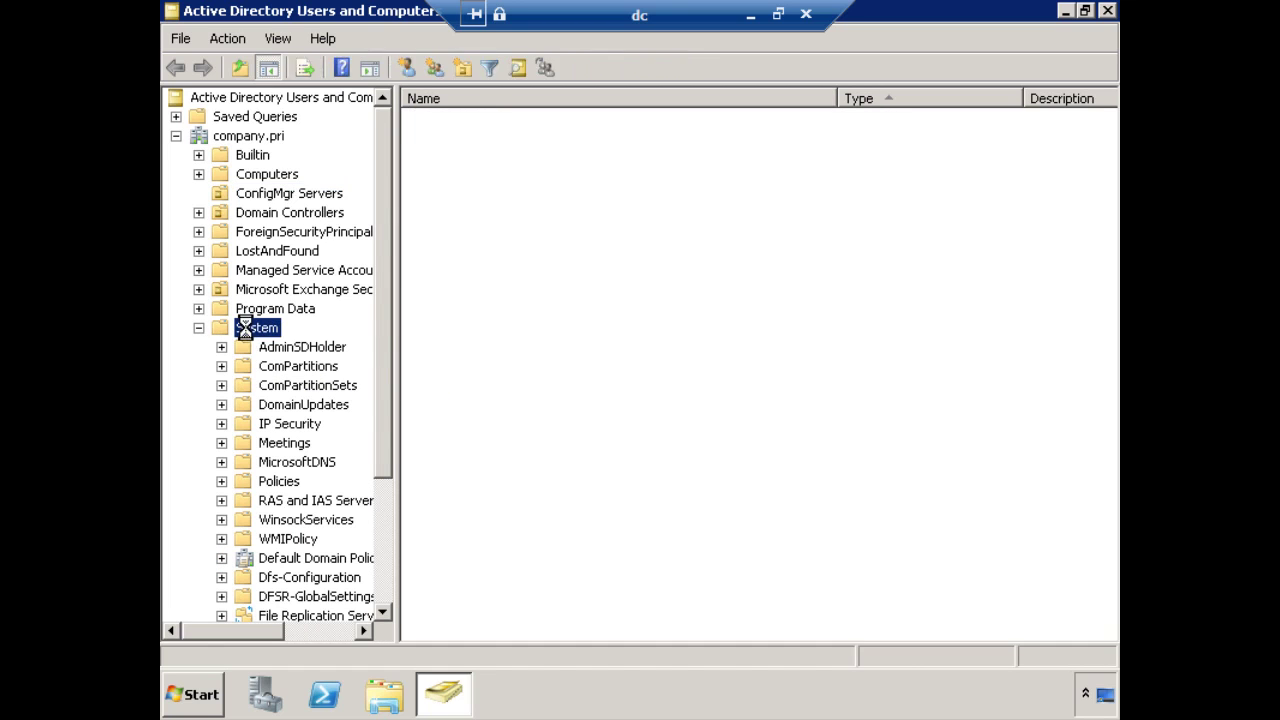
scroll(390, 350, "down", 2)
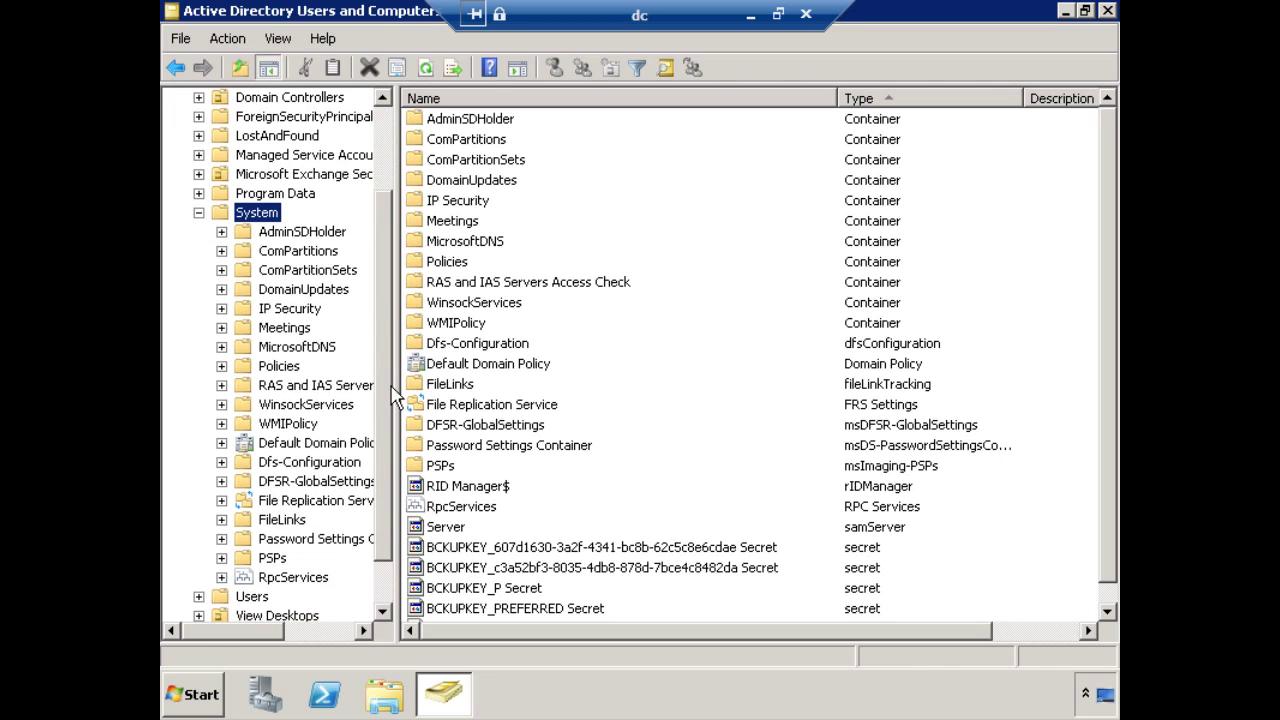
scroll(395, 398, "down", 1)
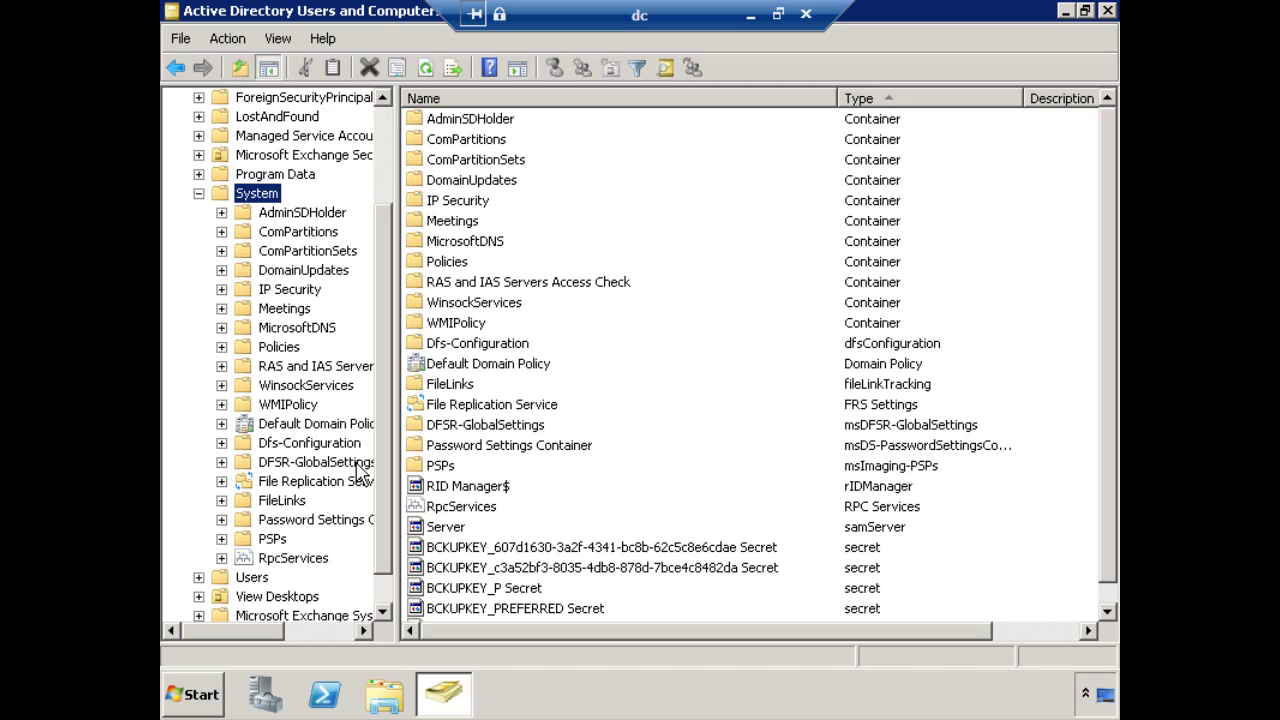
left_click(1065, 11)
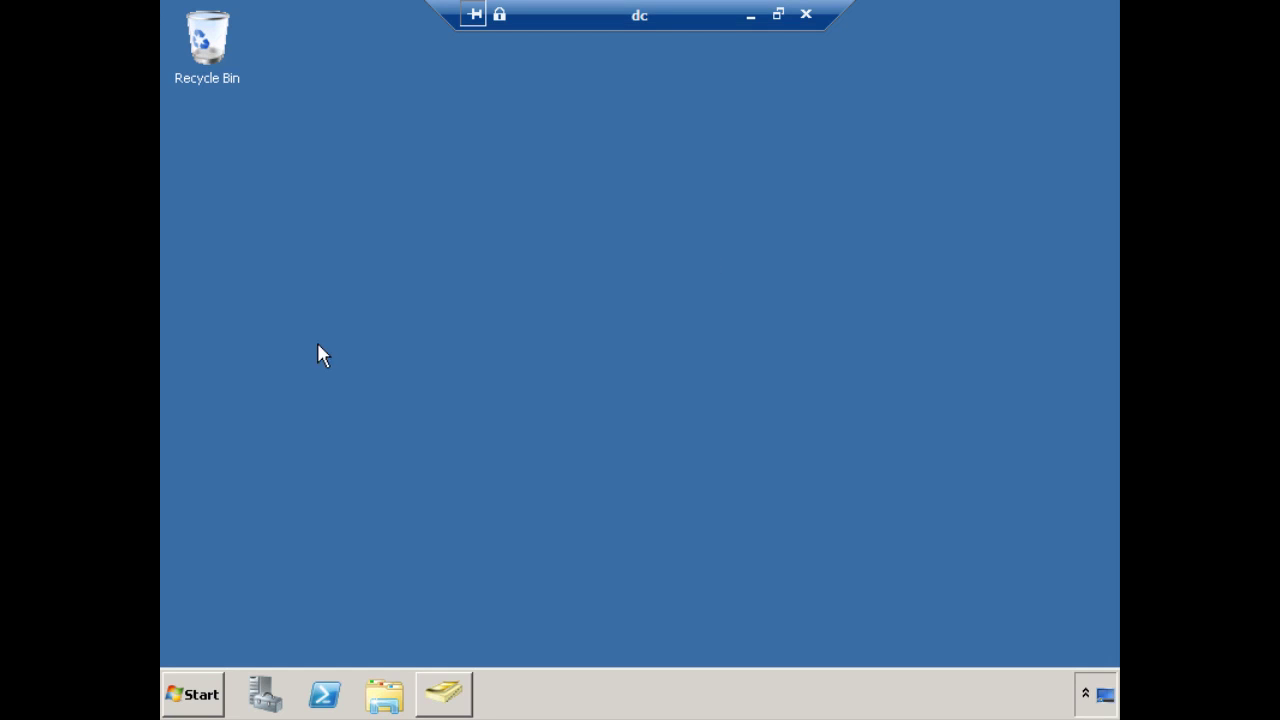
Launch ADSI Edit and connect it to the Default naming context on the default domain server.
left_click(193, 694)
left_click(547, 548)
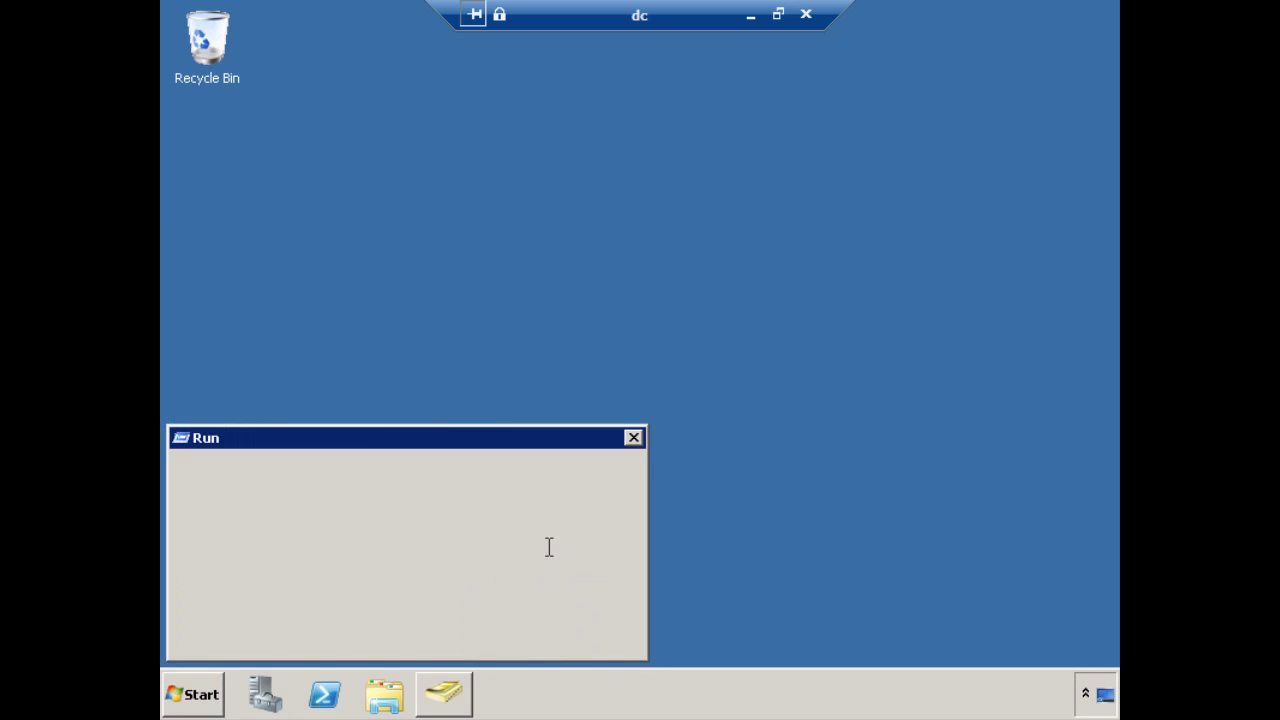
key("Return")
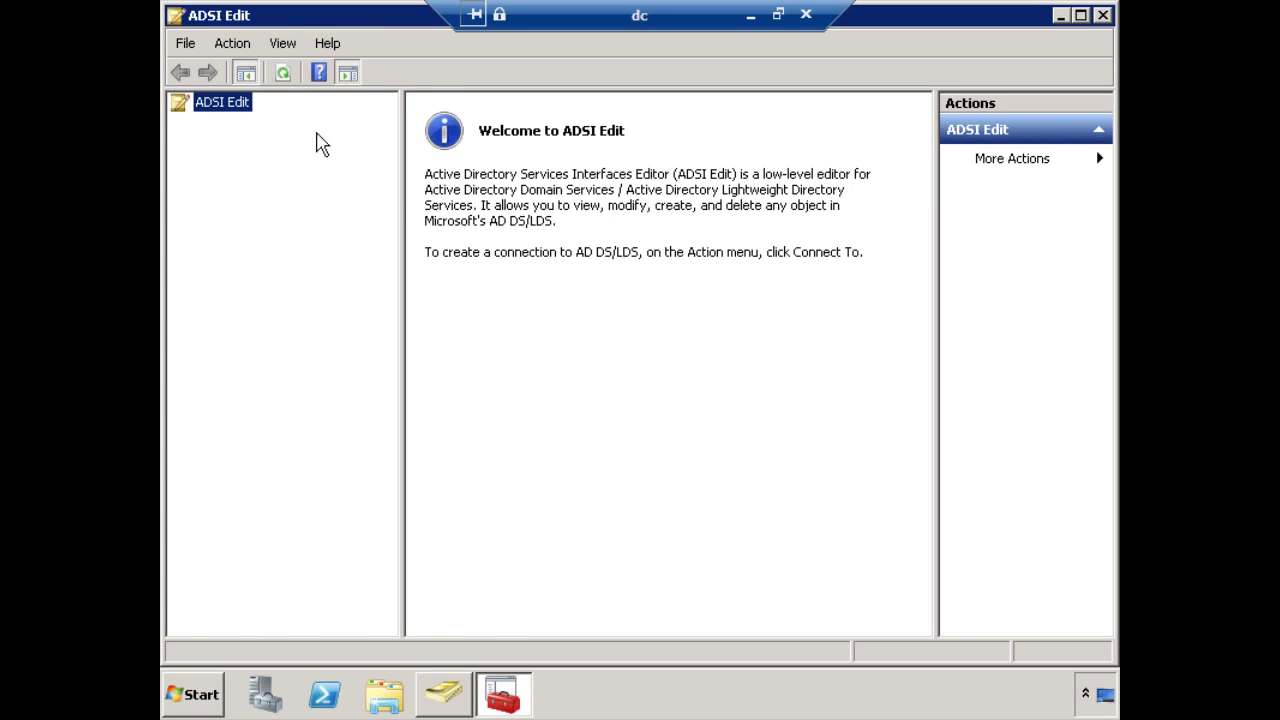
right_click(228, 102)
left_click(258, 114)
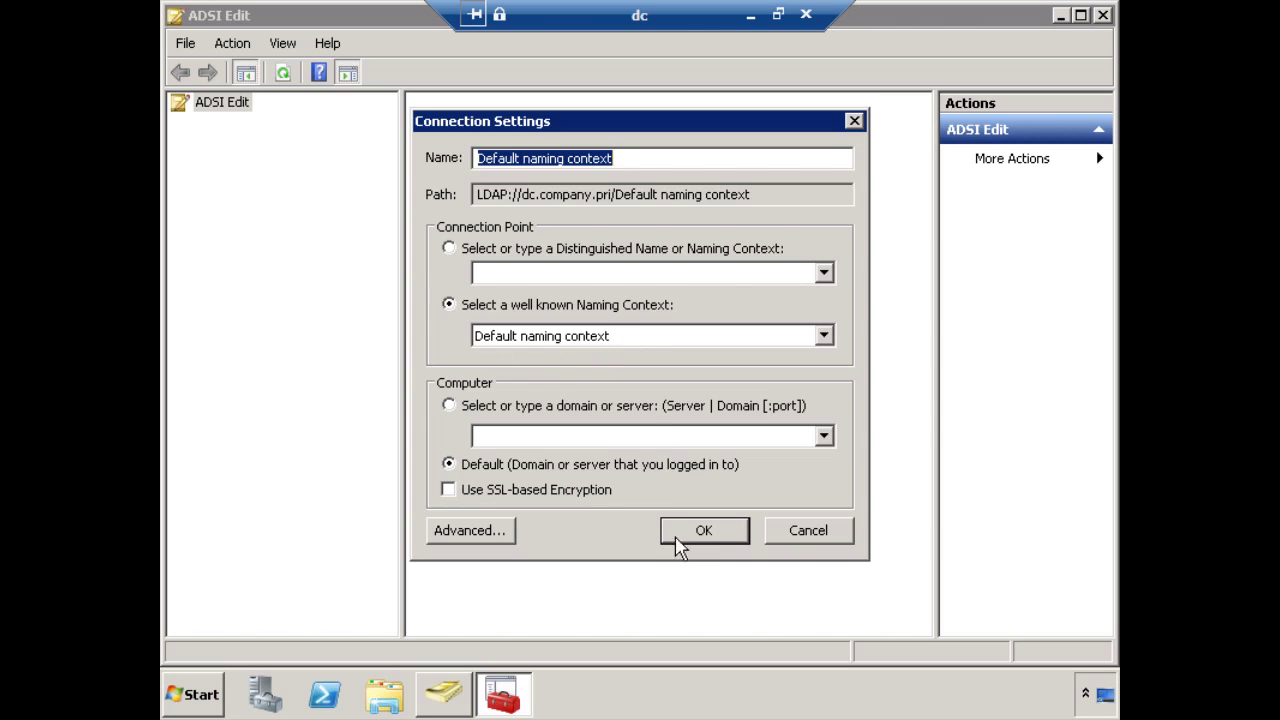
left_click(704, 530)
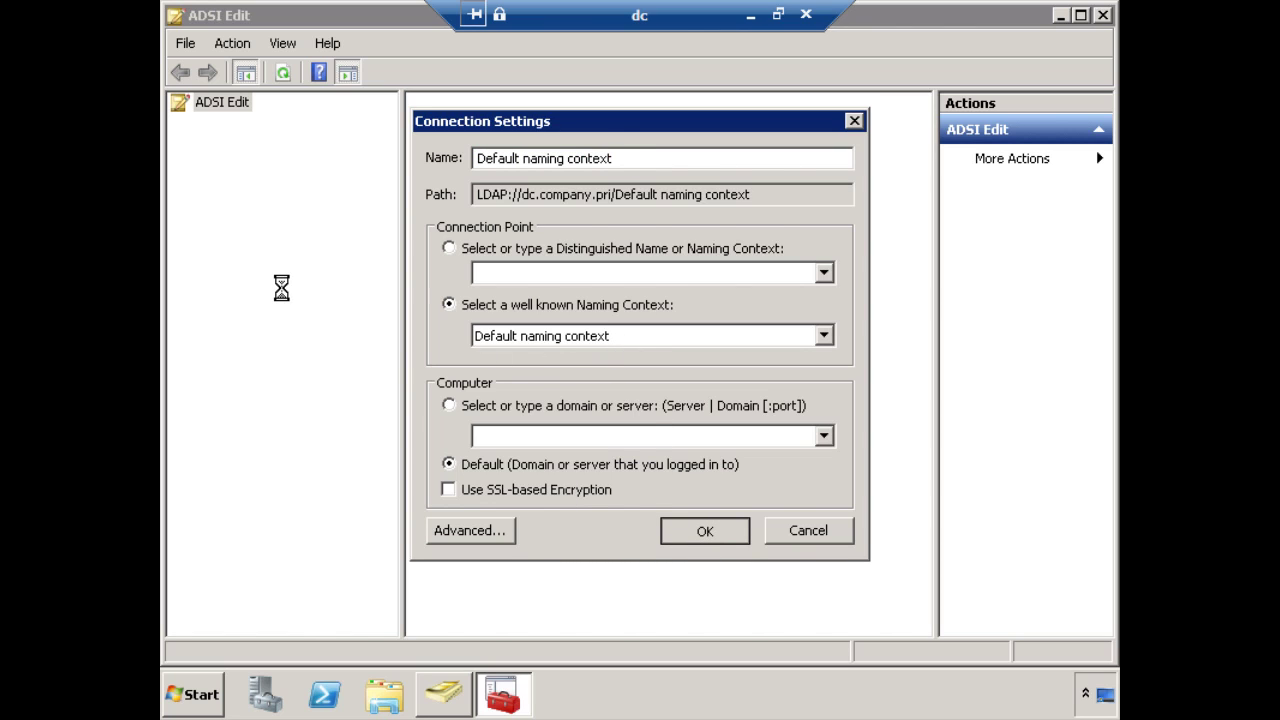
Expand the Default naming context through DC=company,DC=pri down to the contents of CN=System.
left_click(306, 126)
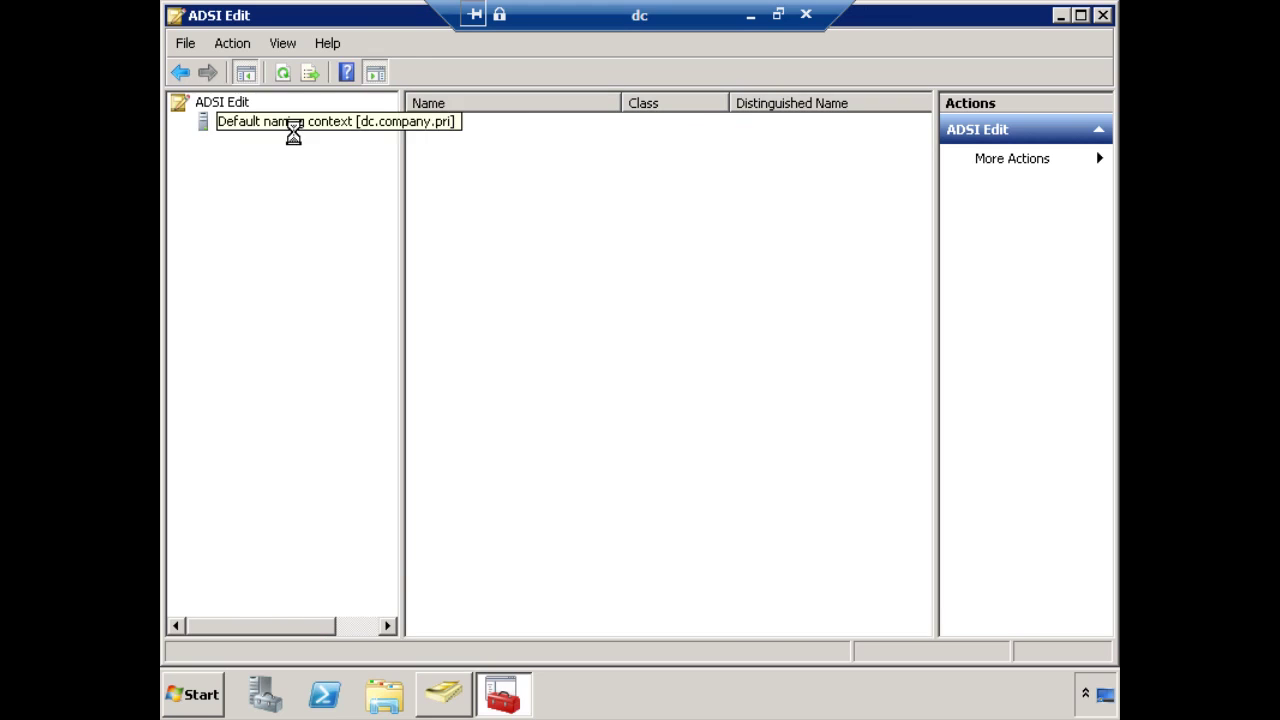
left_click(180, 121)
left_click(270, 143)
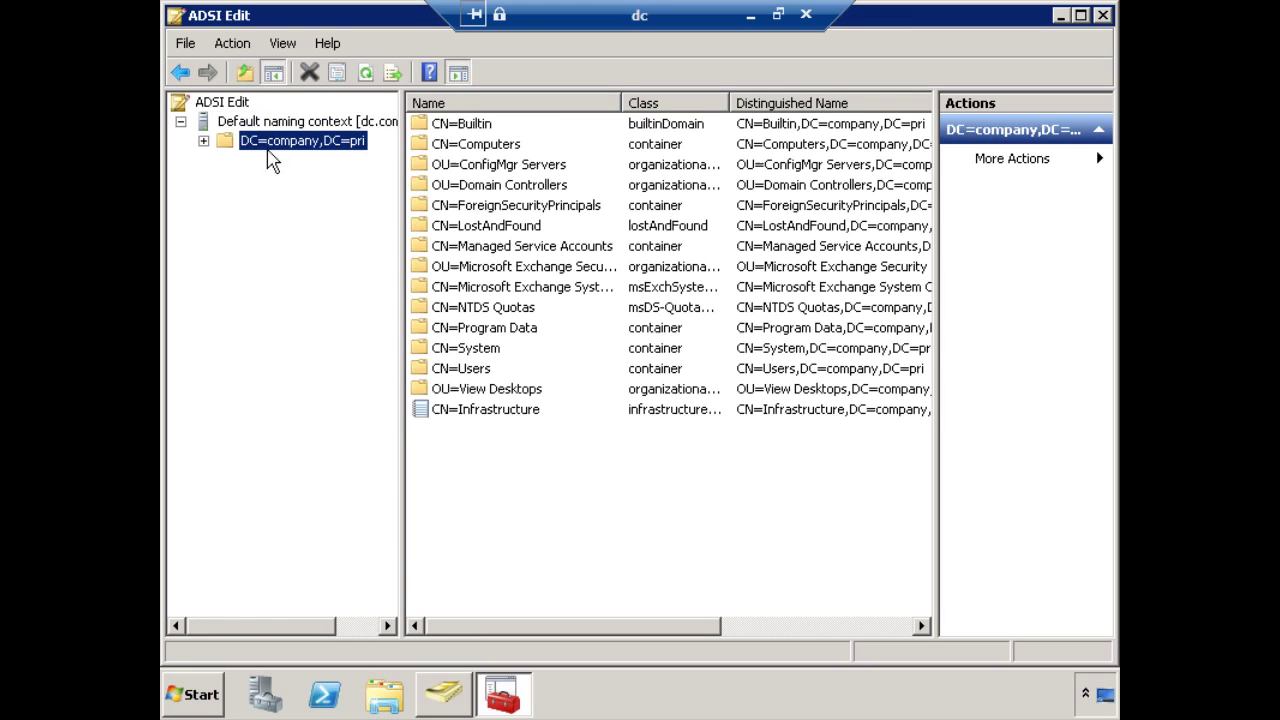
left_click(203, 141)
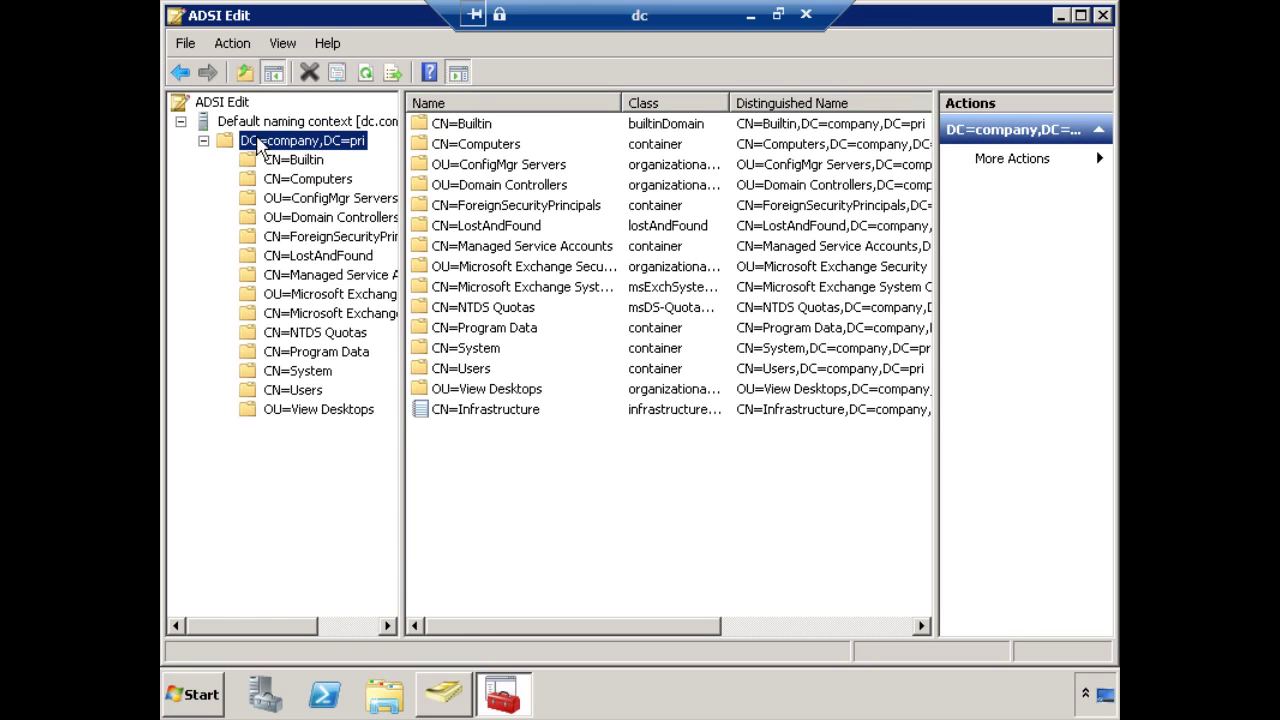
left_click(297, 371)
left_click(226, 371)
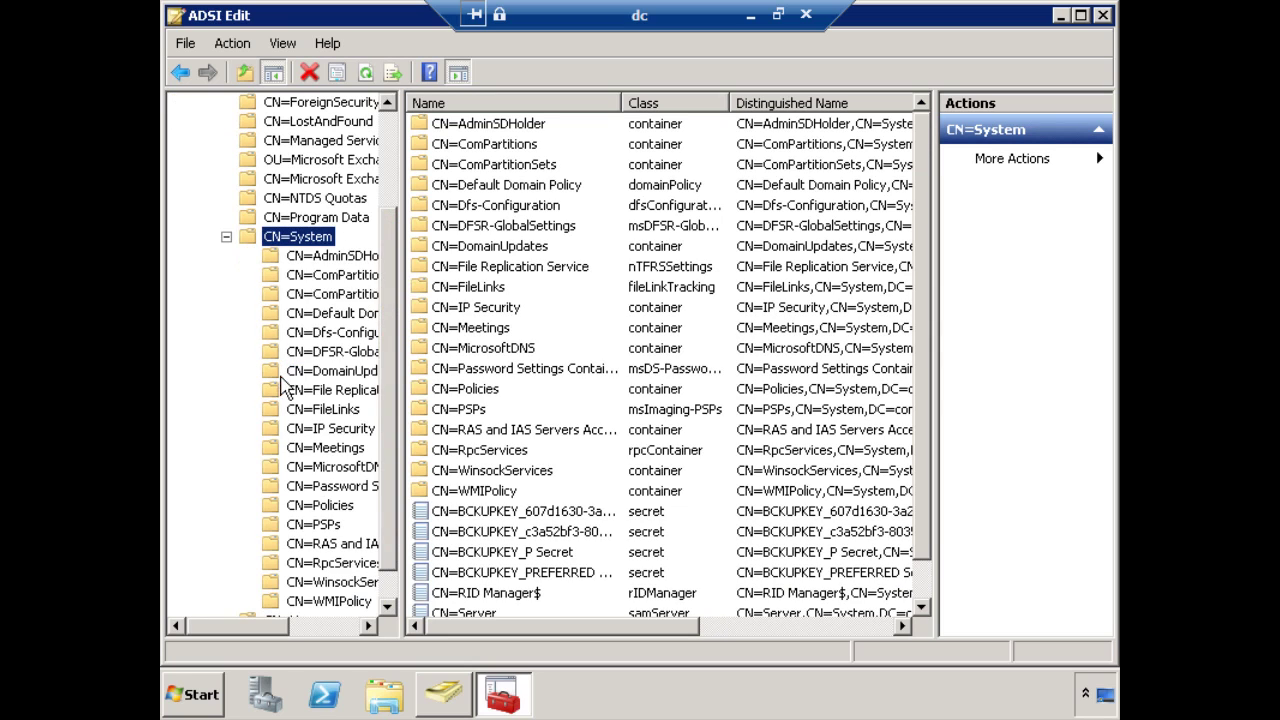
Create a new object of class container named System Management inside CN=System.
right_click(312, 238)
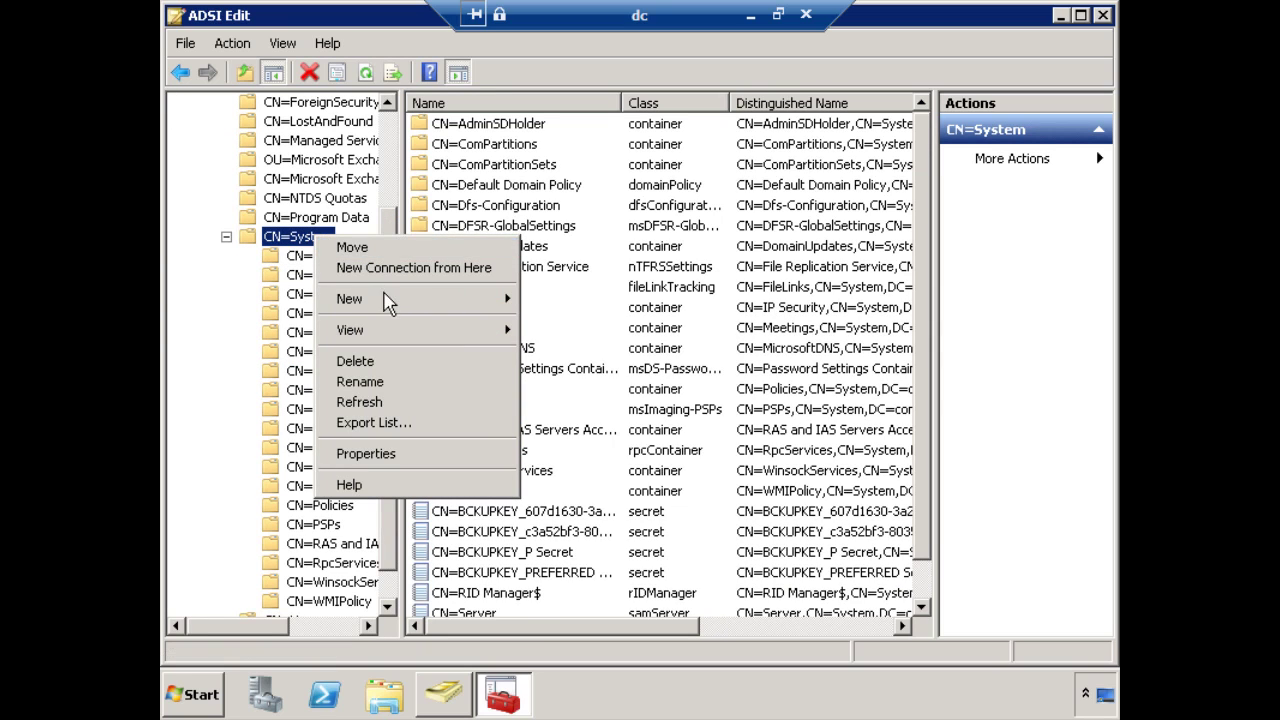
mouse_move(403, 302)
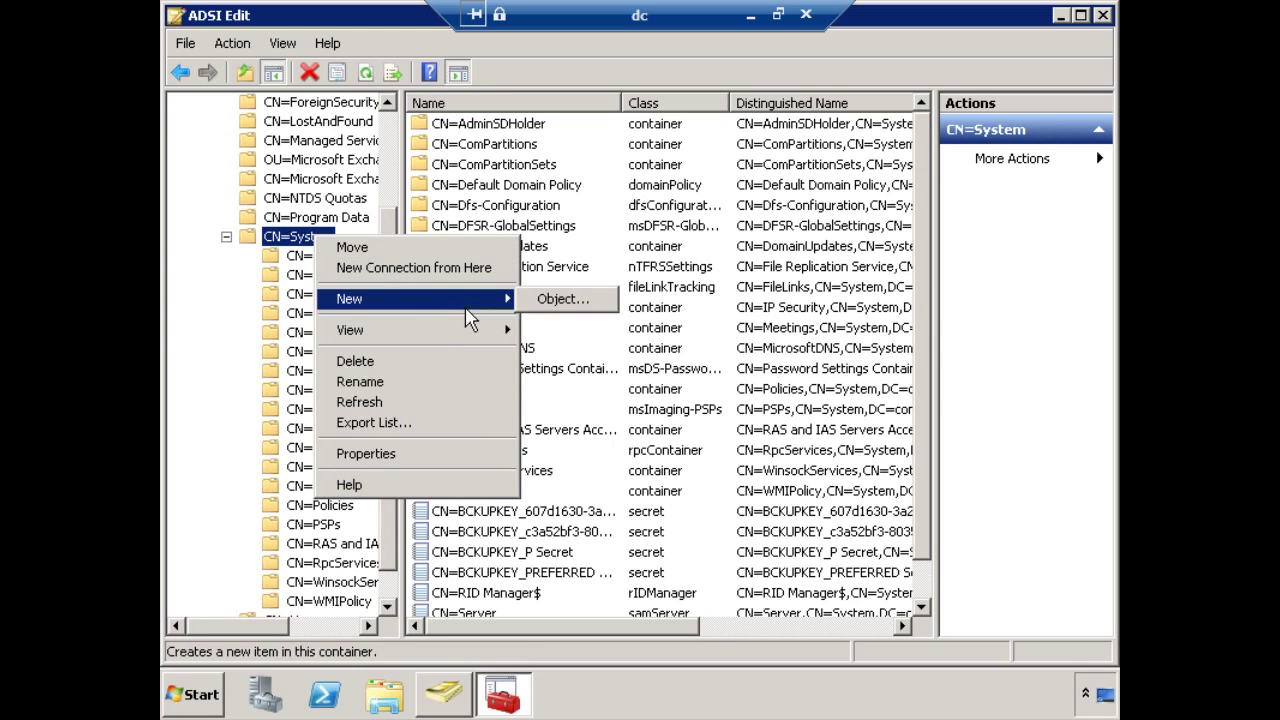
left_click(567, 298)
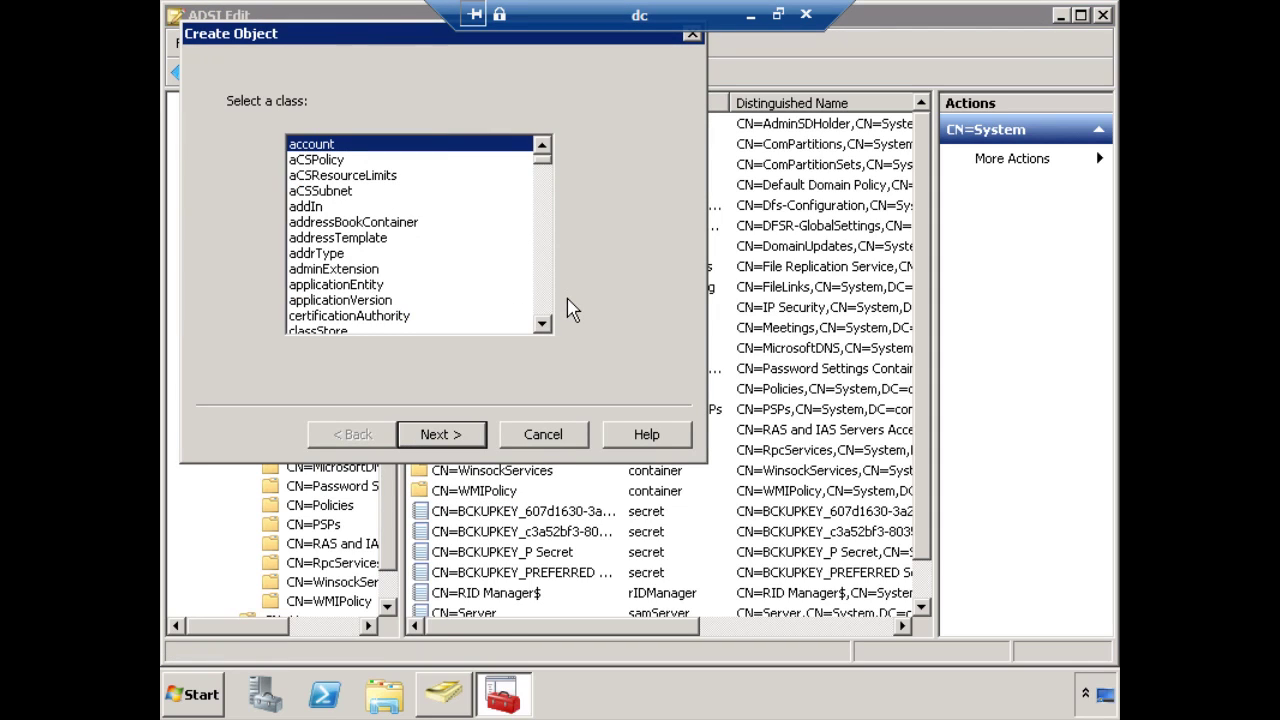
left_click(548, 308)
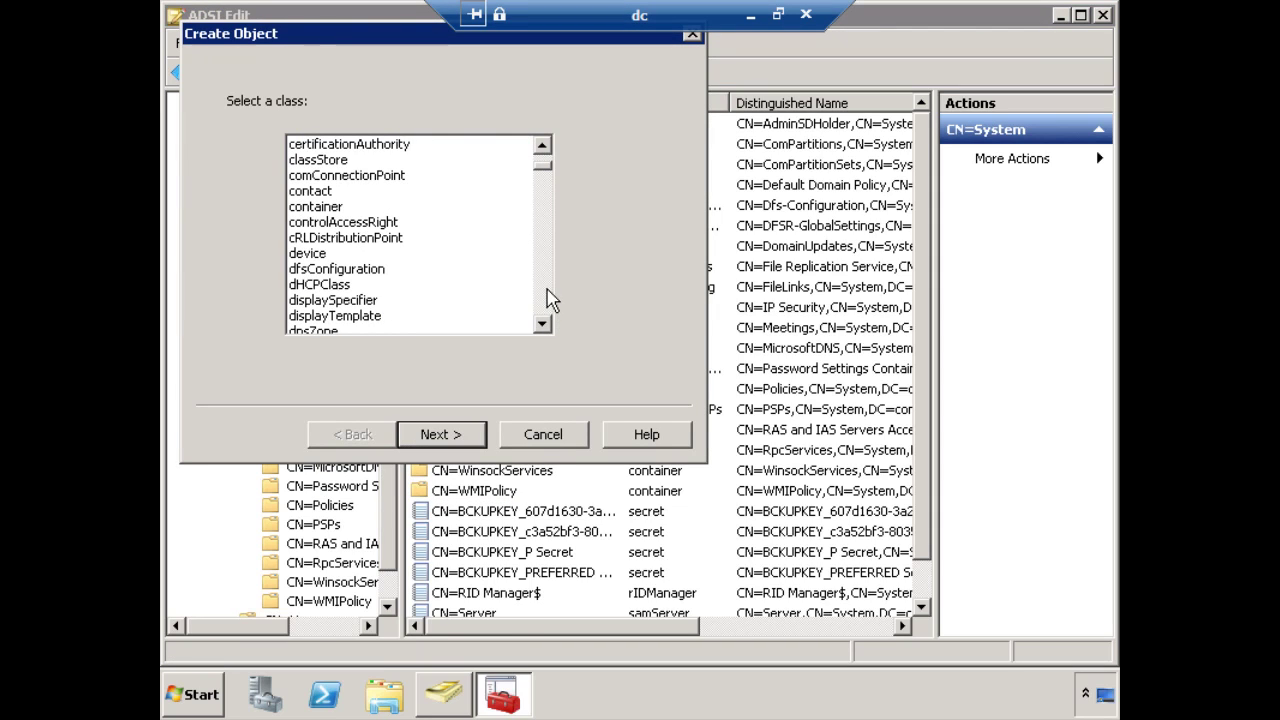
left_click(340, 207)
left_click(437, 440)
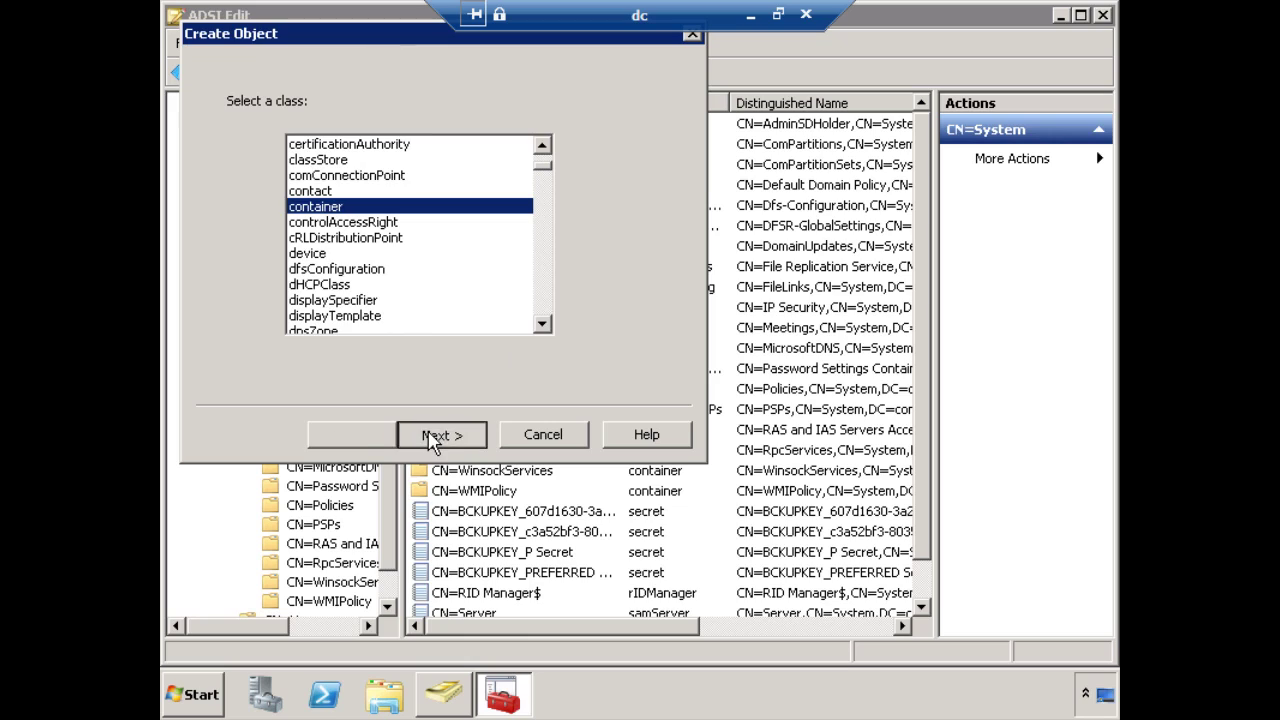
type("Syste")
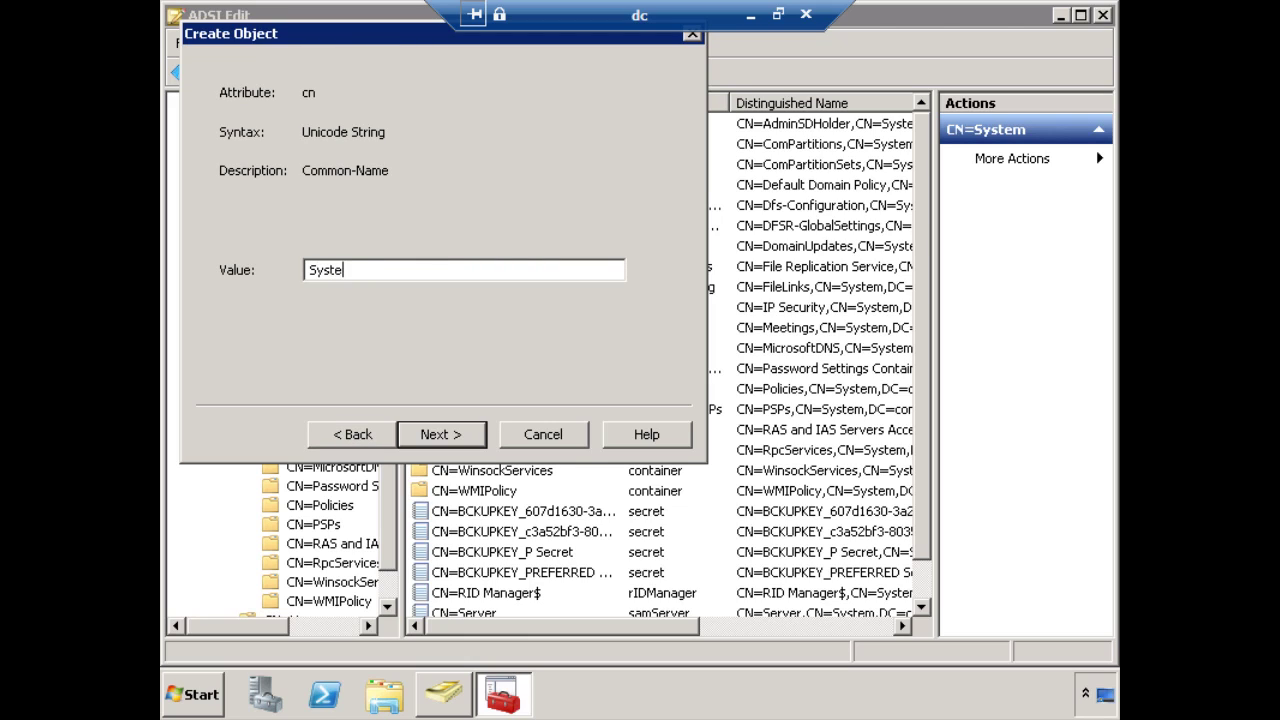
type("m Management")
left_click(440, 435)
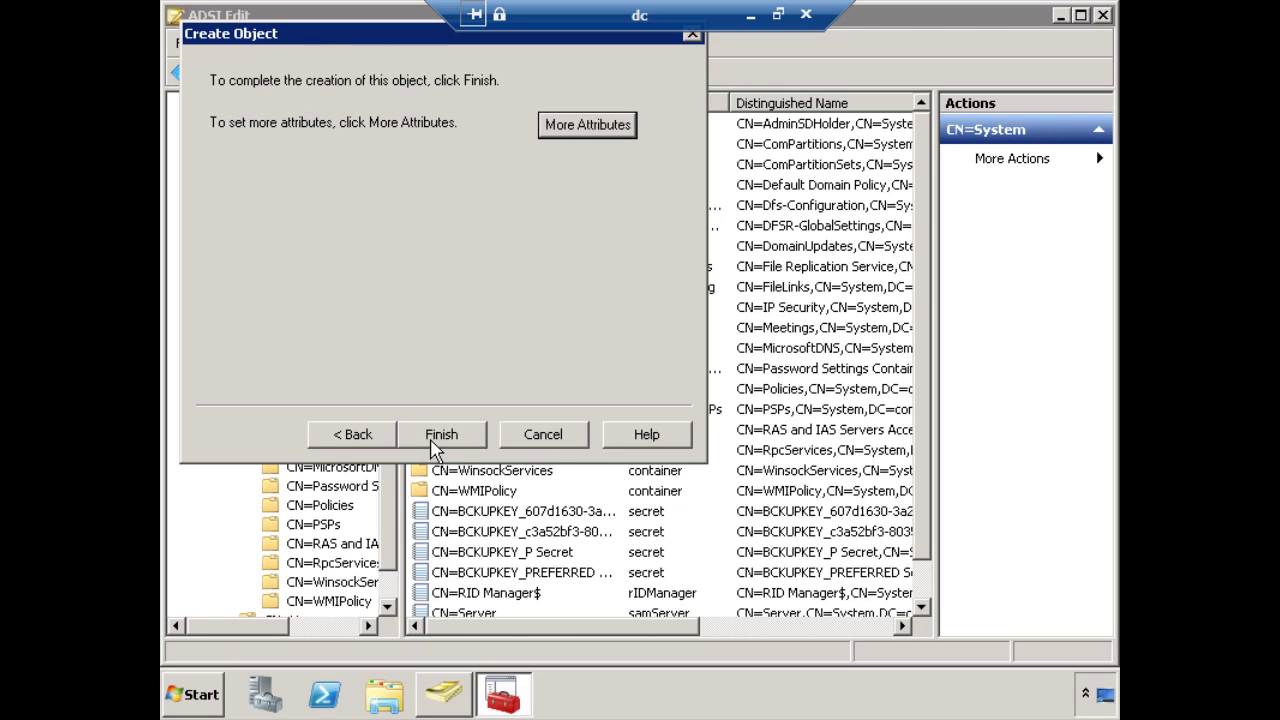
left_click(432, 442)
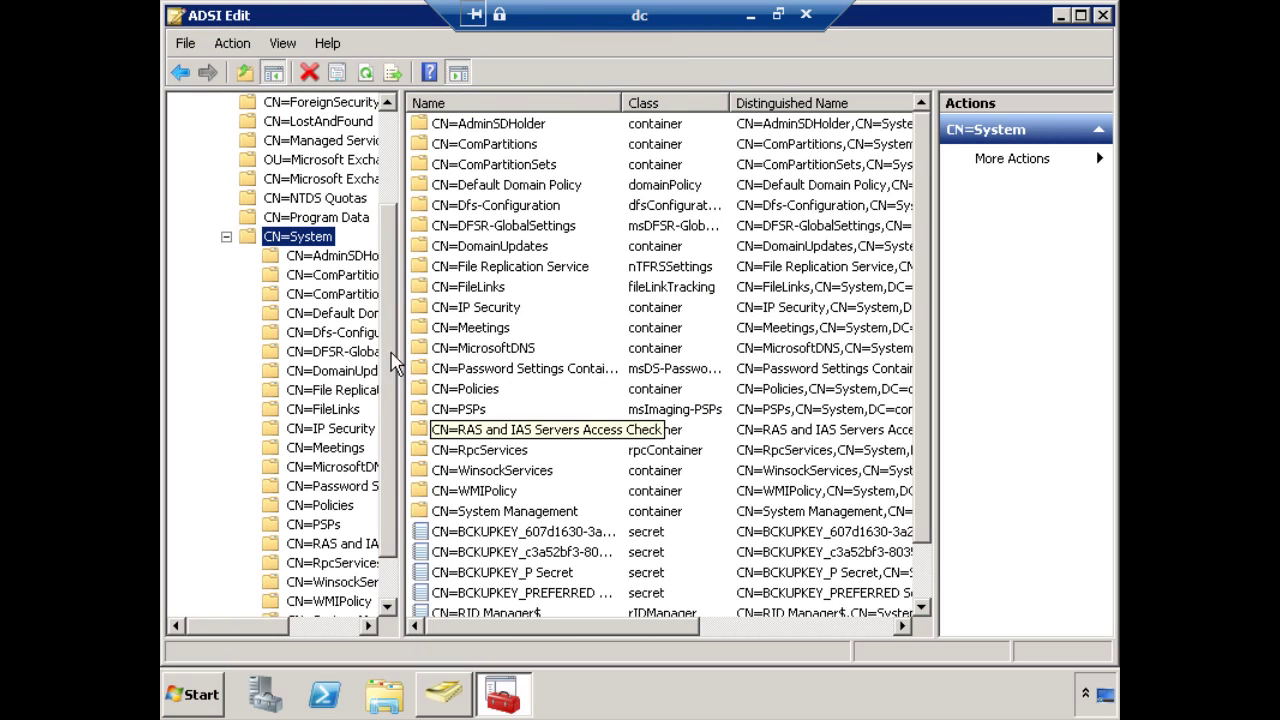
Open the security settings in the properties of the CN=System Management container under CN=System.
scroll(393, 408, "down", 1)
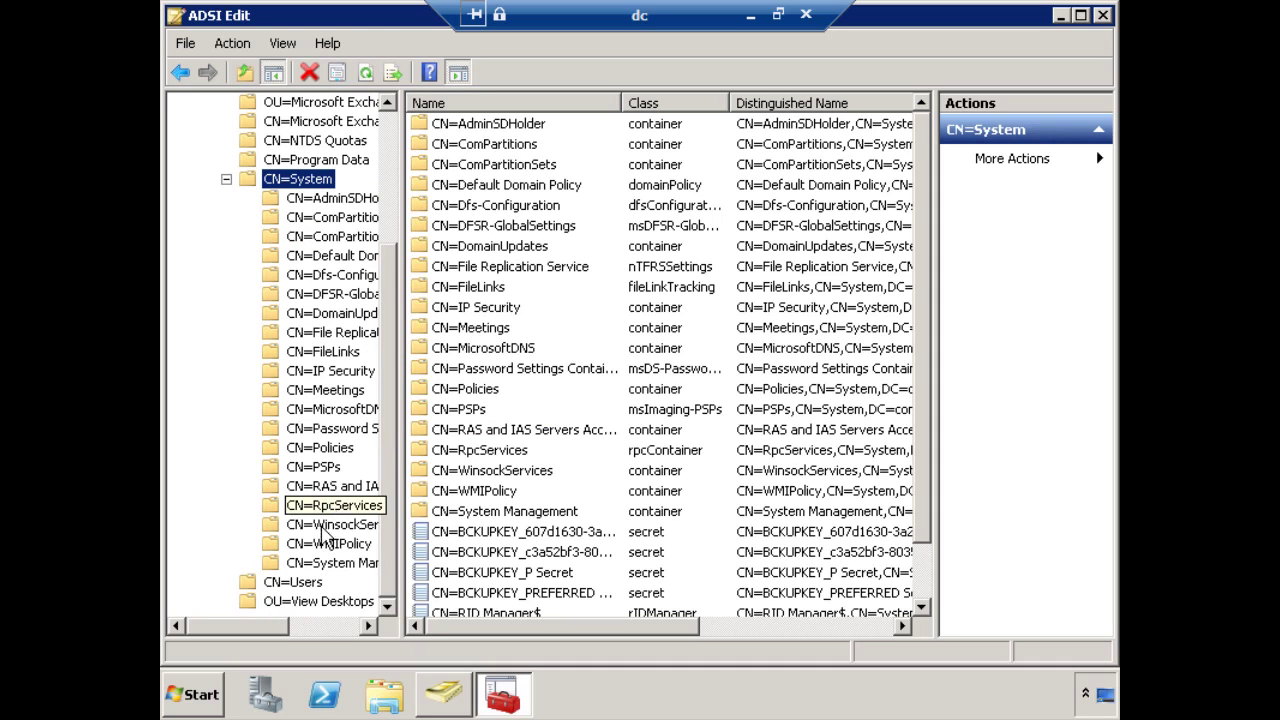
right_click(337, 566)
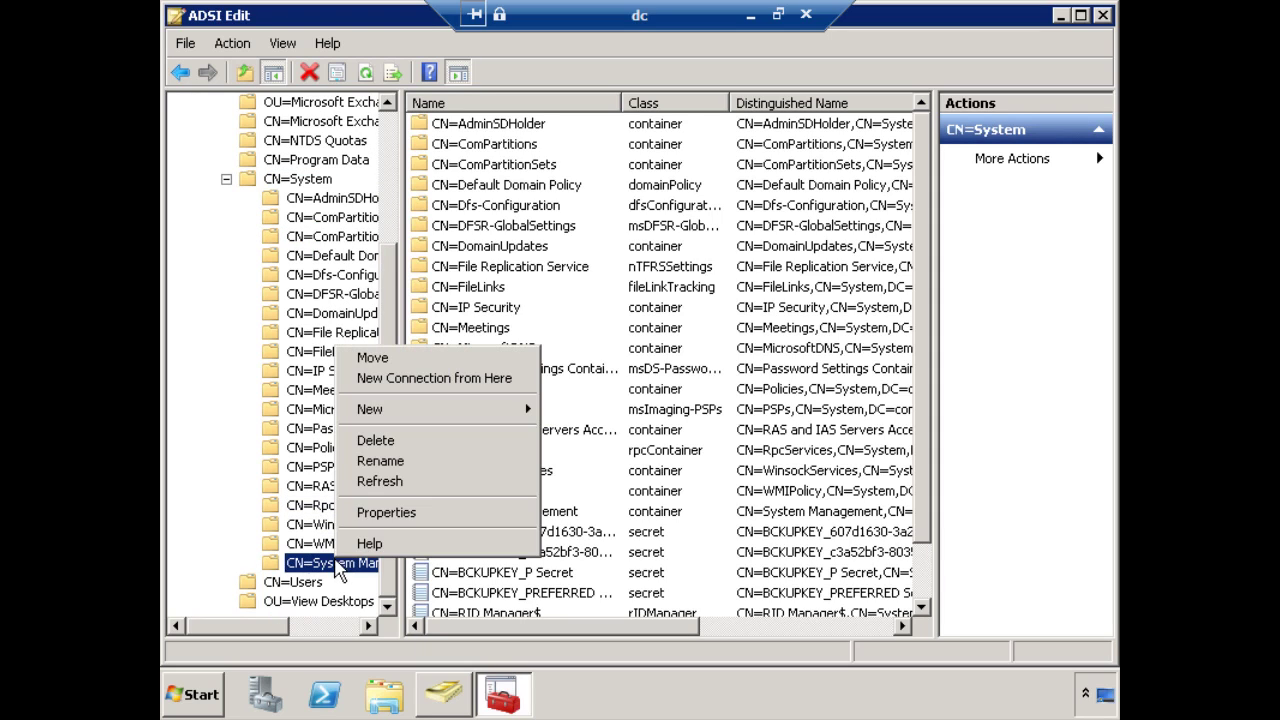
left_click(400, 517)
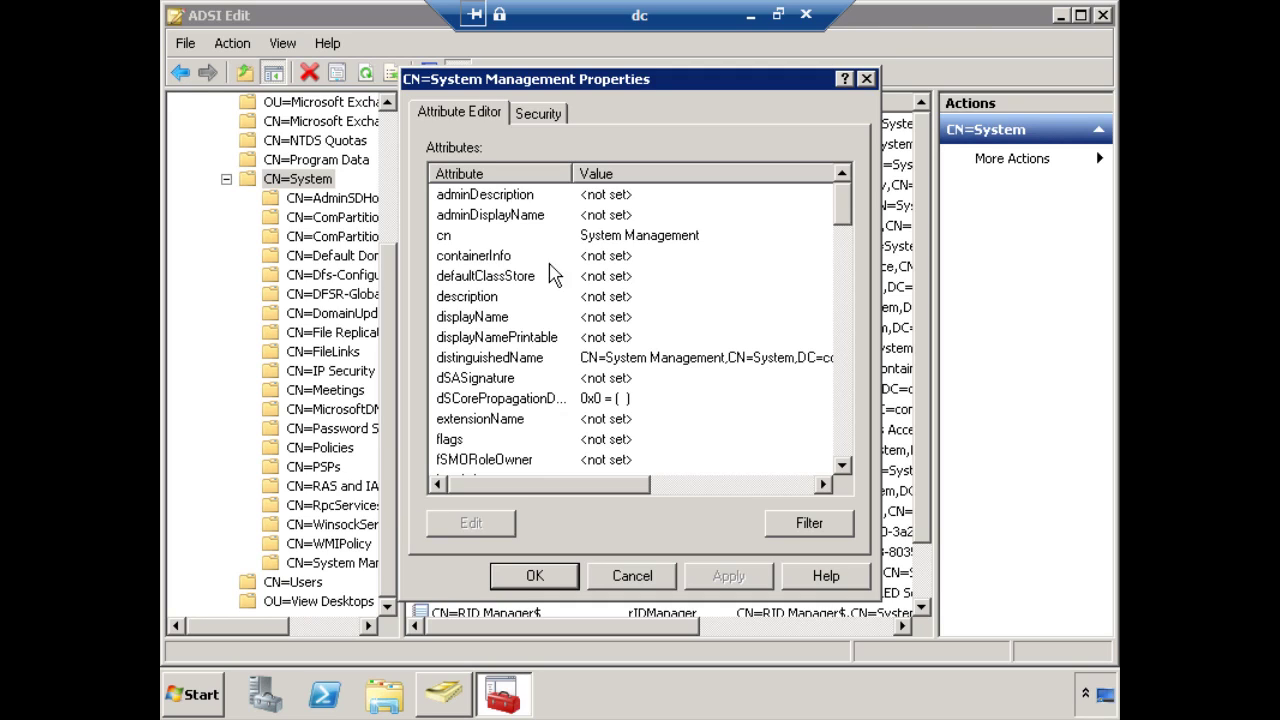
left_click(540, 113)
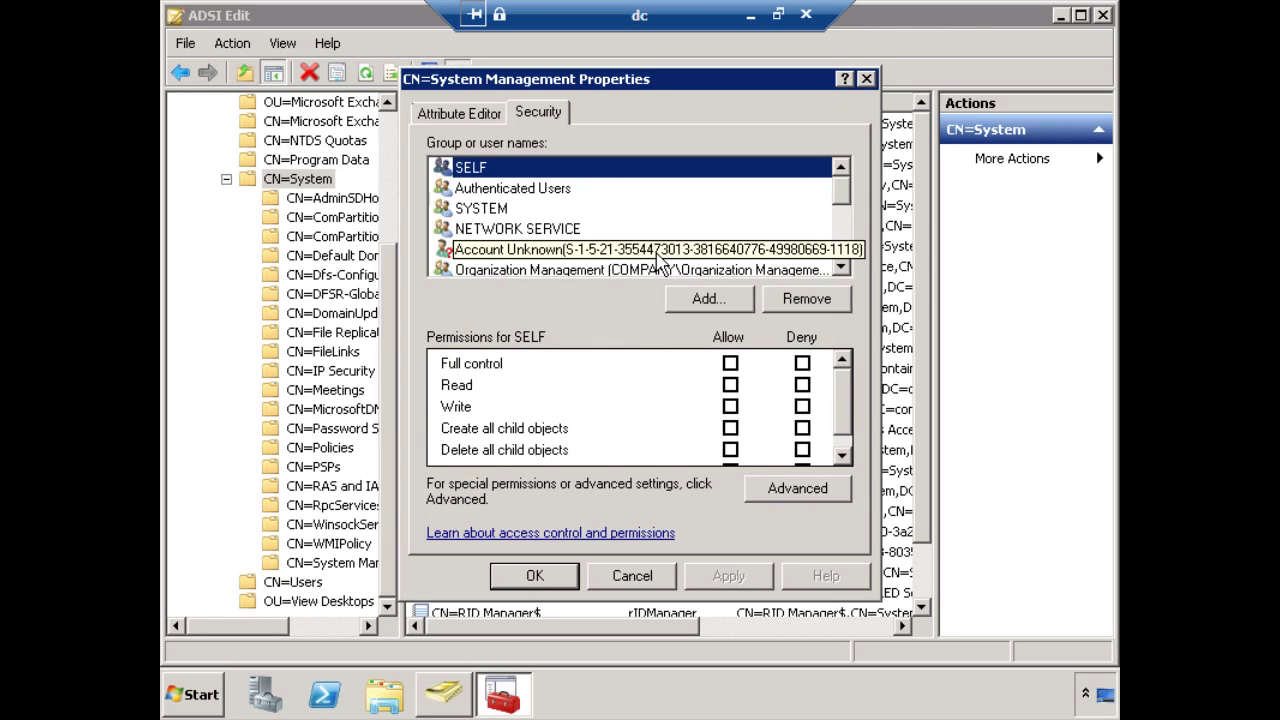
Add the CONFIGMGR1 computer account to the container's permission list, including Computers in the object types and looking up "con".
left_click(688, 300)
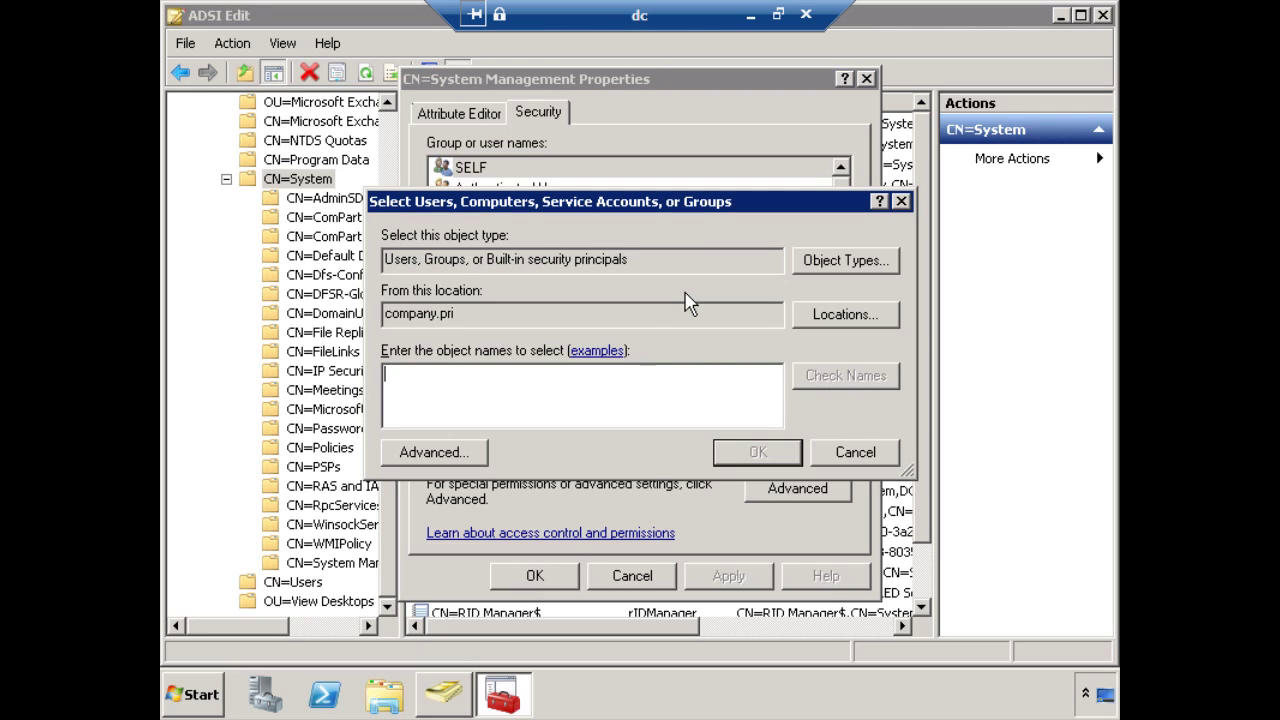
left_click(848, 261)
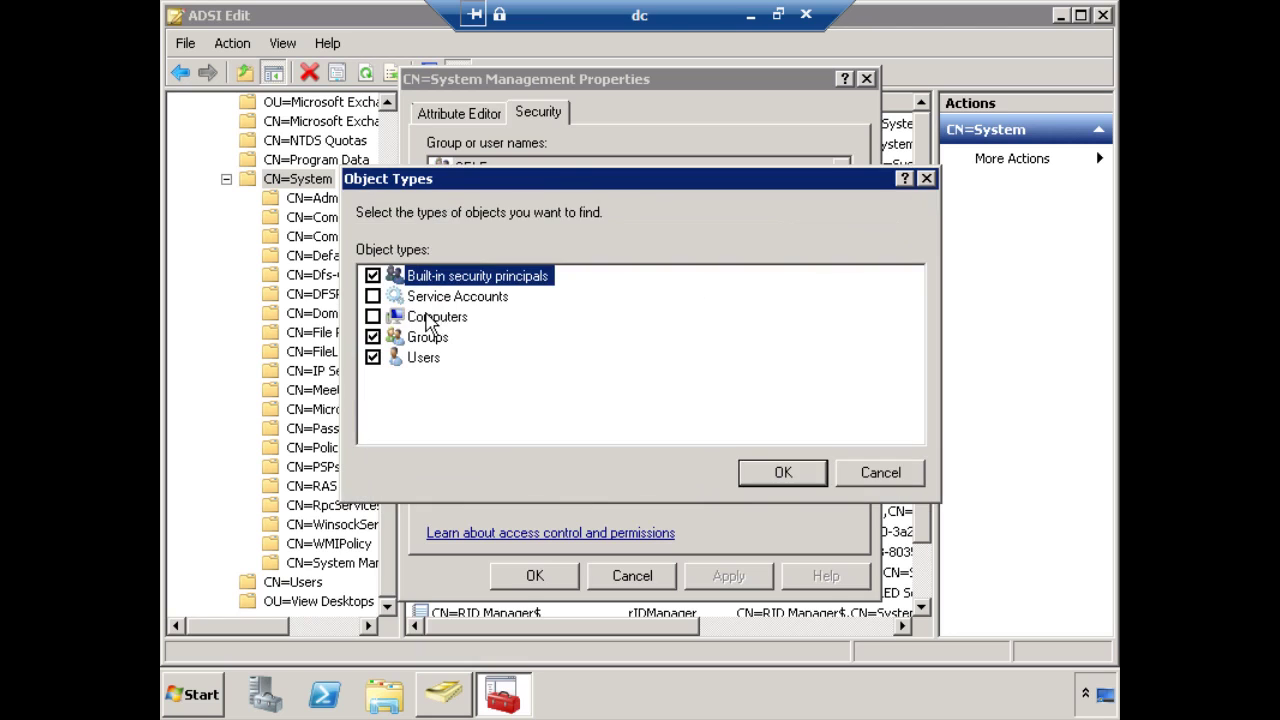
left_click(373, 317)
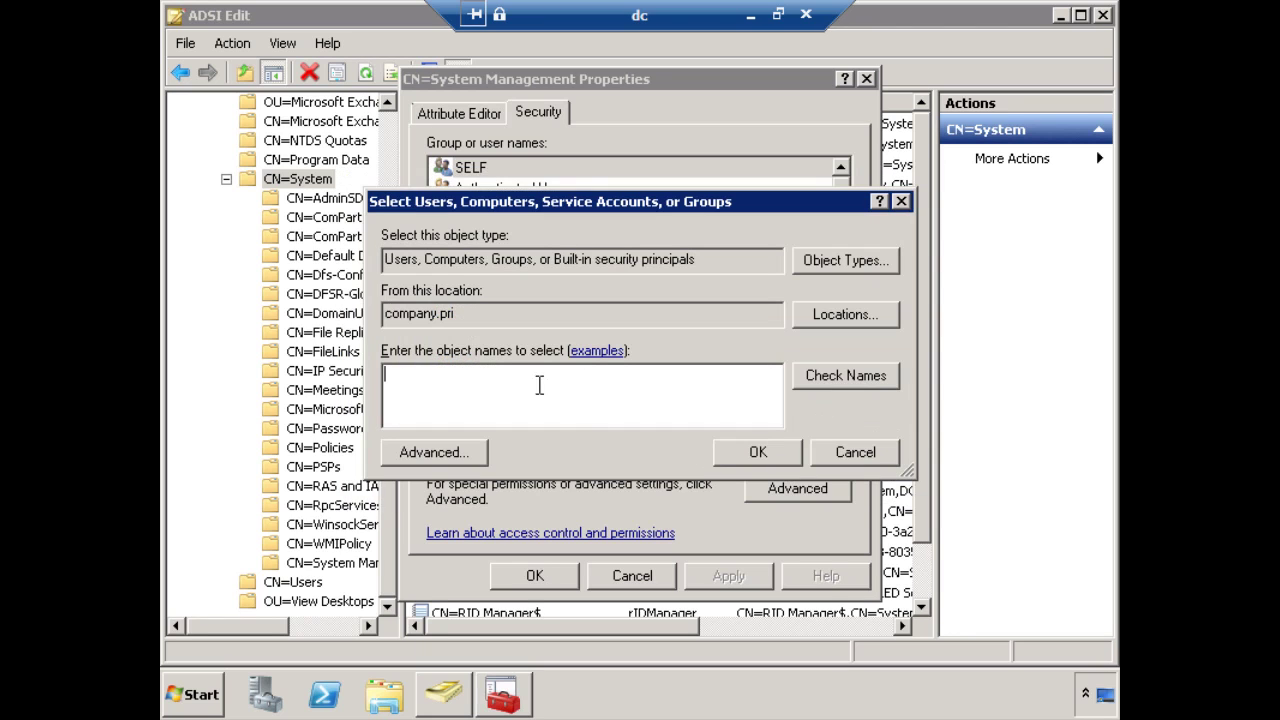
type("con")
key("Return")
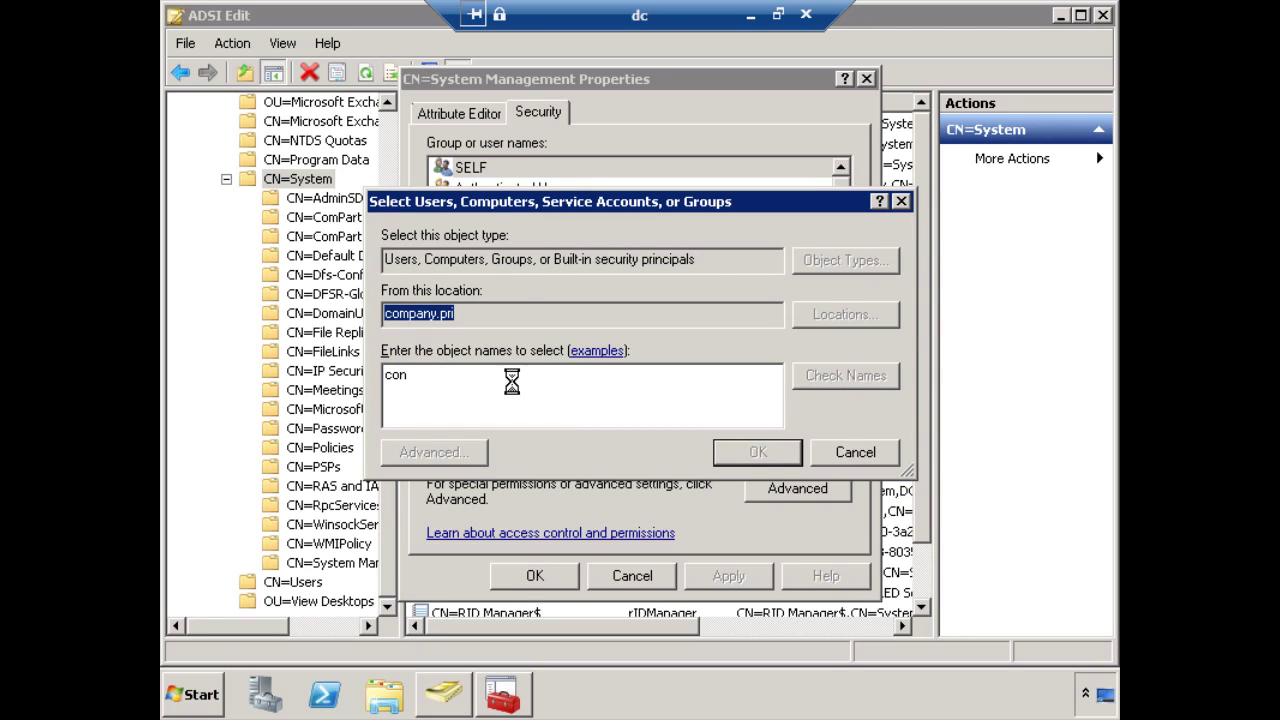
left_click(398, 321)
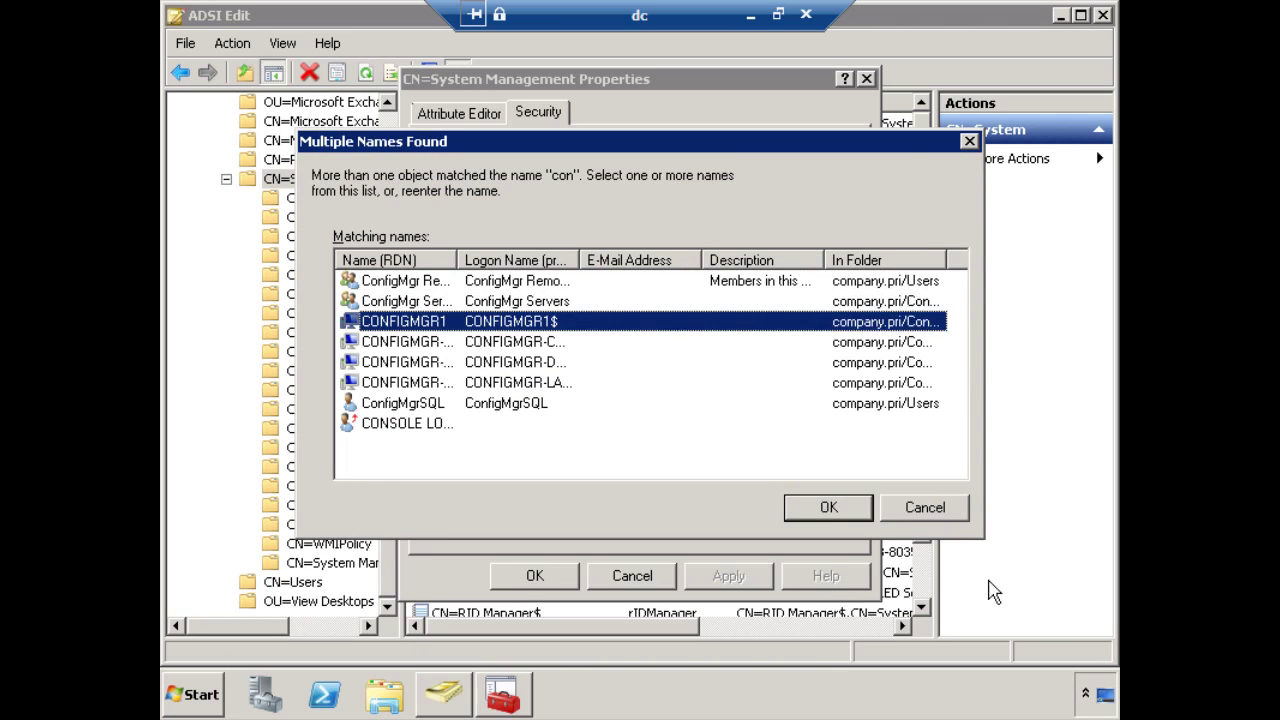
left_click(818, 507)
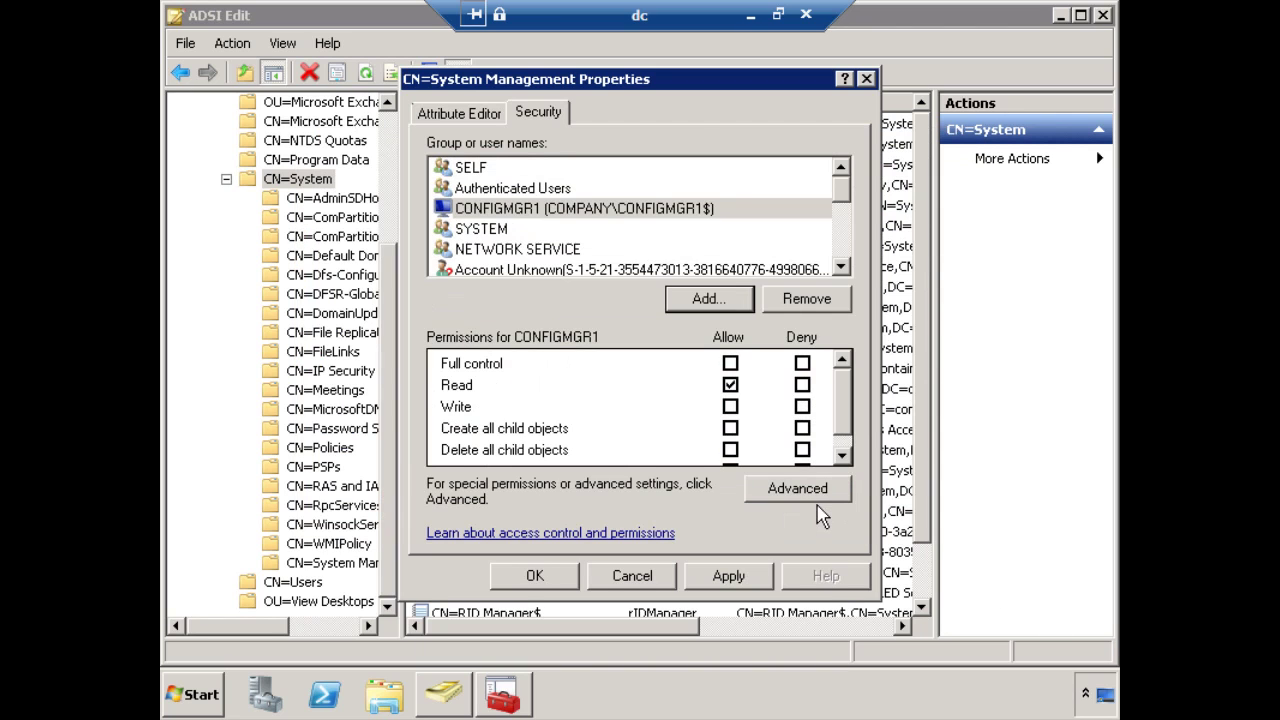
Allow CONFIGMGR1 Full control on the System Management container and save the permissions.
left_click(541, 209)
left_click(730, 363)
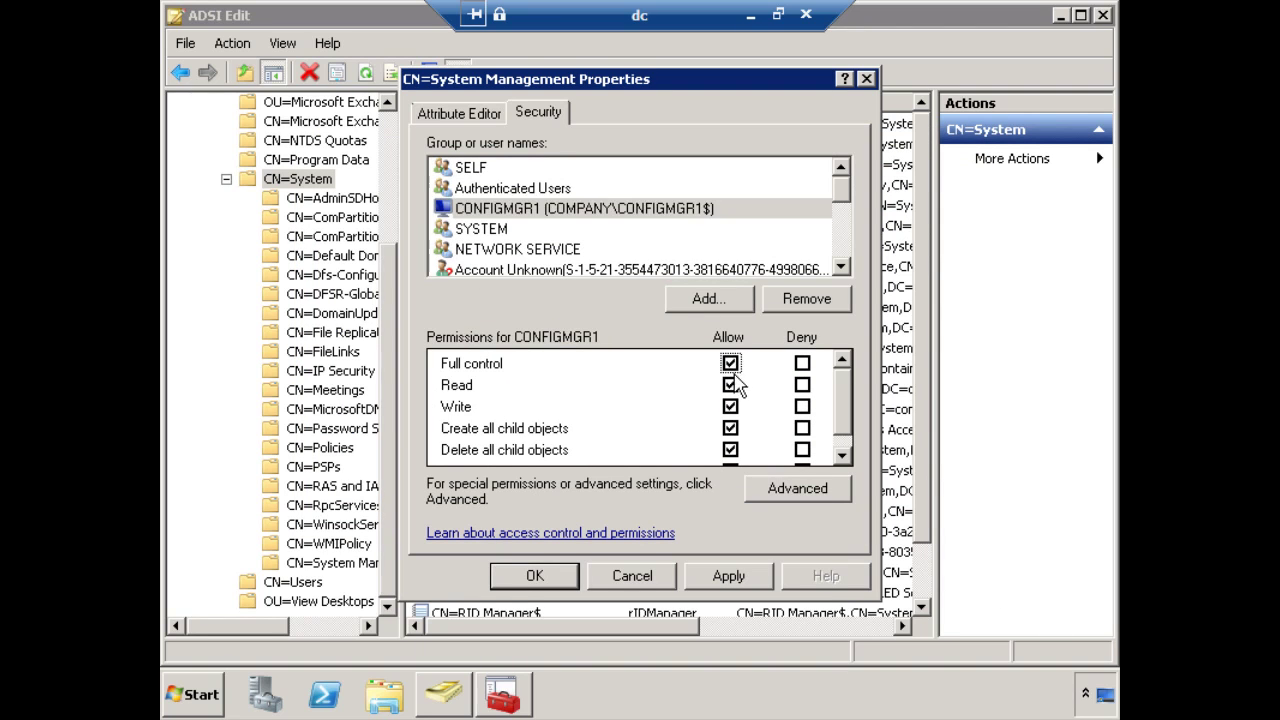
left_click(540, 576)
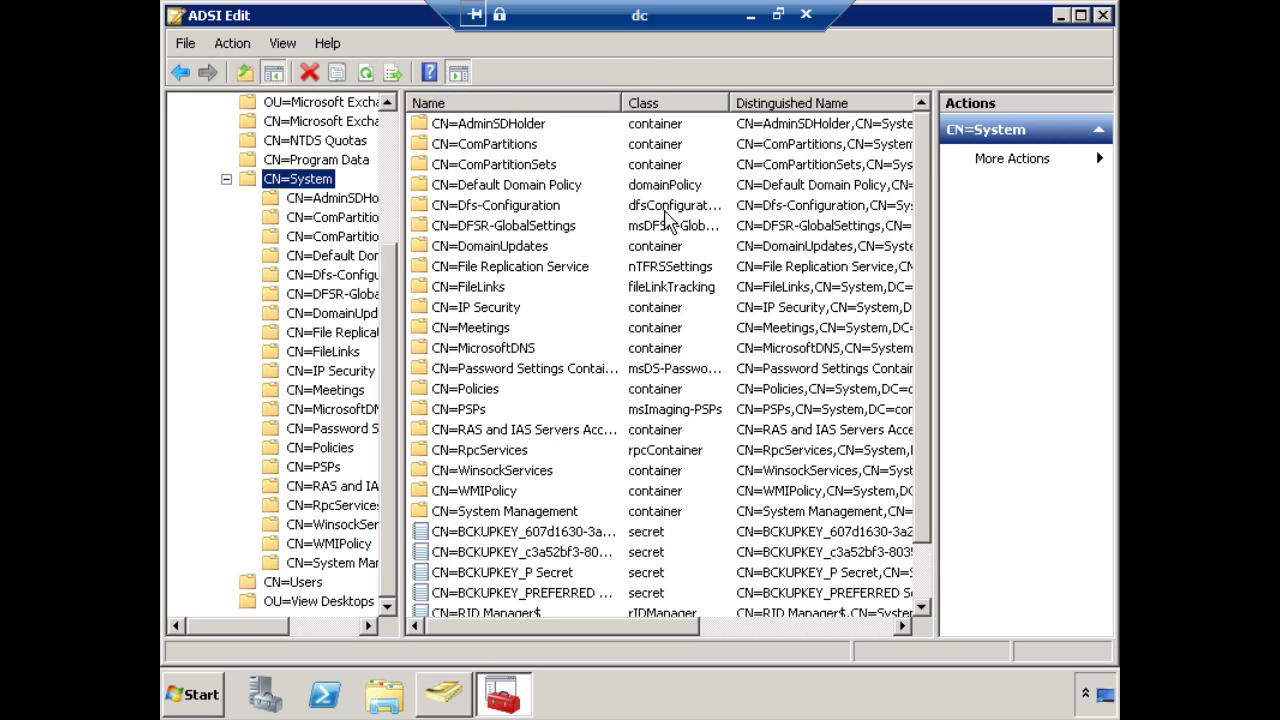
Minimize the dc remote session and open the contents of DVD Drive (D:) SCCMSCEP'12_7711 in Windows Explorer on CONFIGMGR1.
left_click(751, 14)
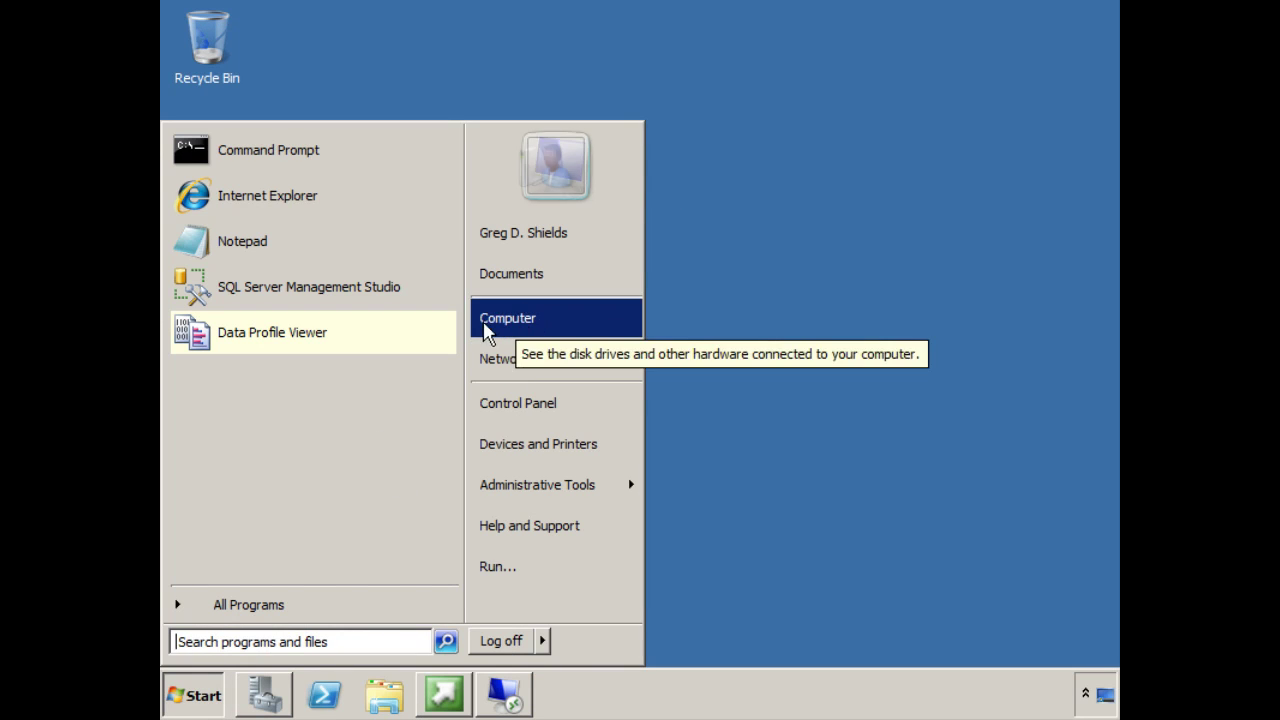
left_click(518, 322)
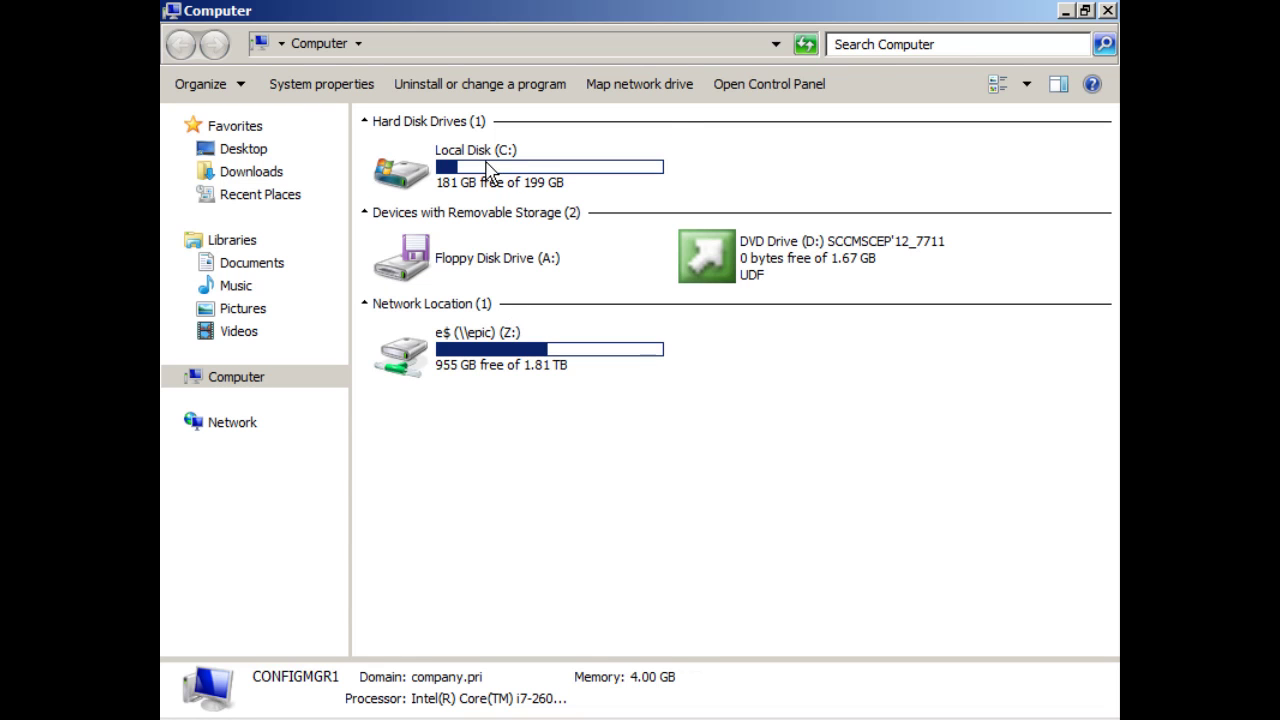
double_click(486, 171)
left_click(180, 44)
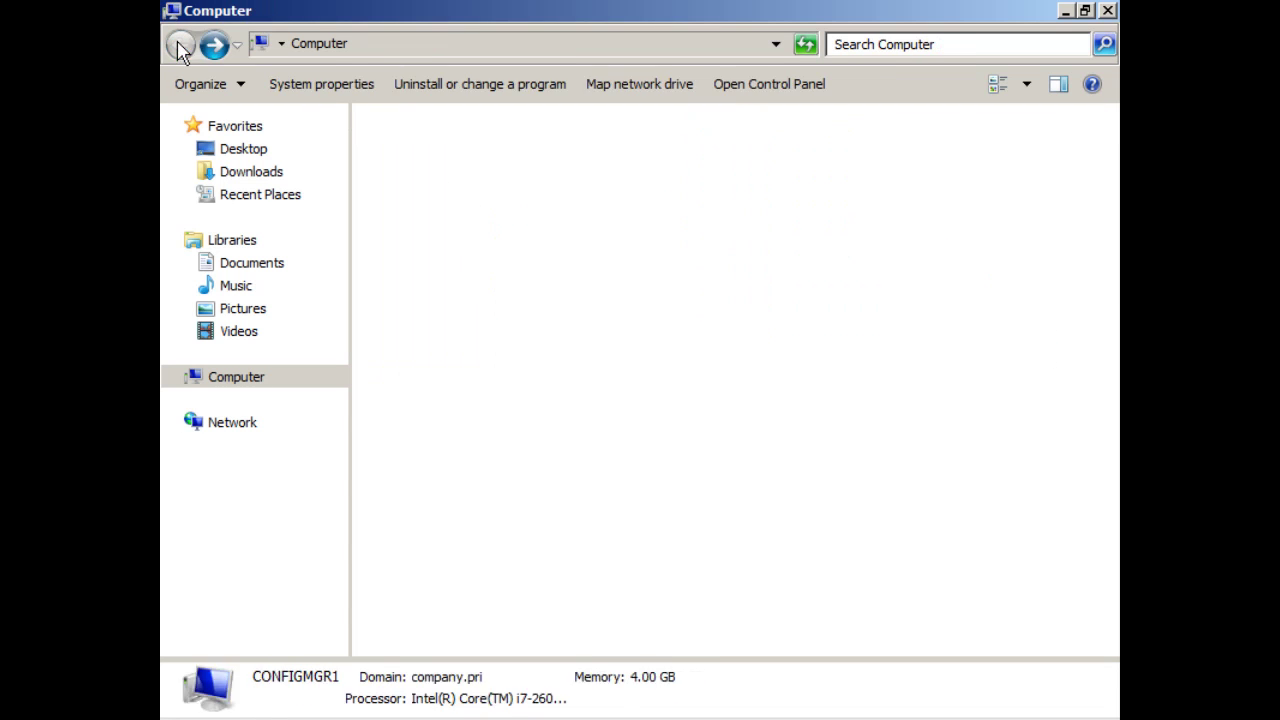
right_click(806, 266)
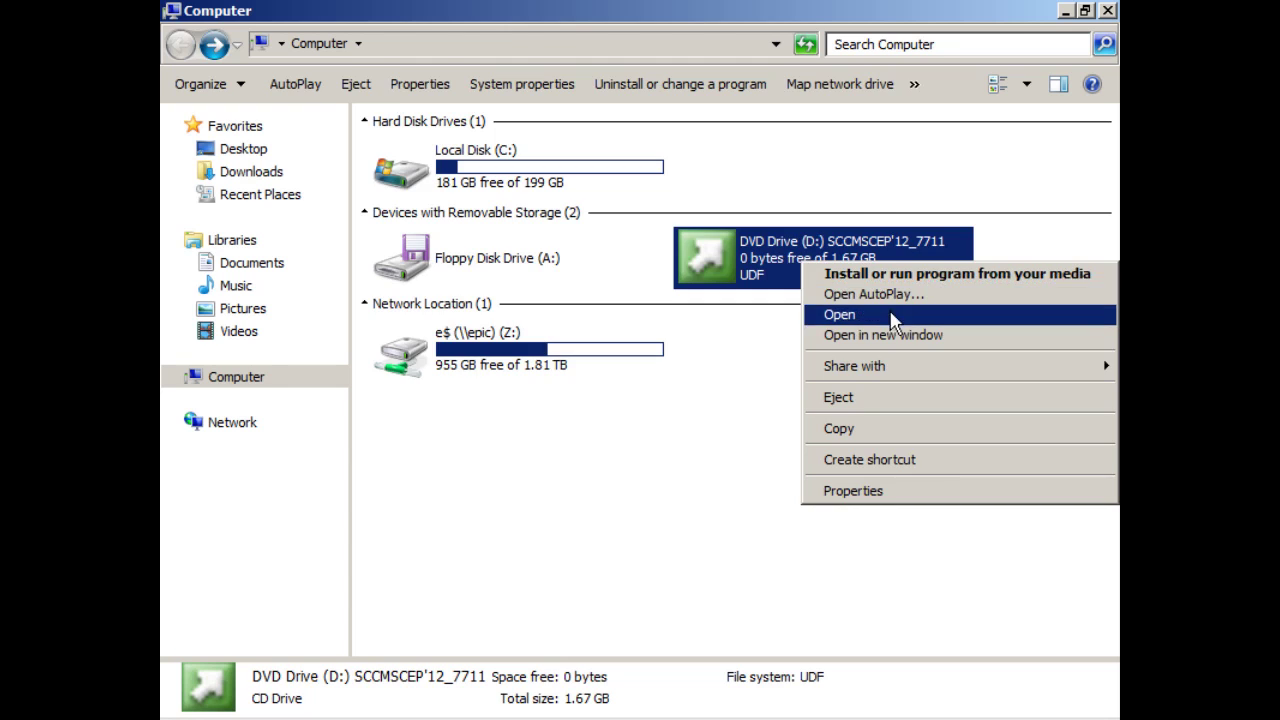
left_click(889, 315)
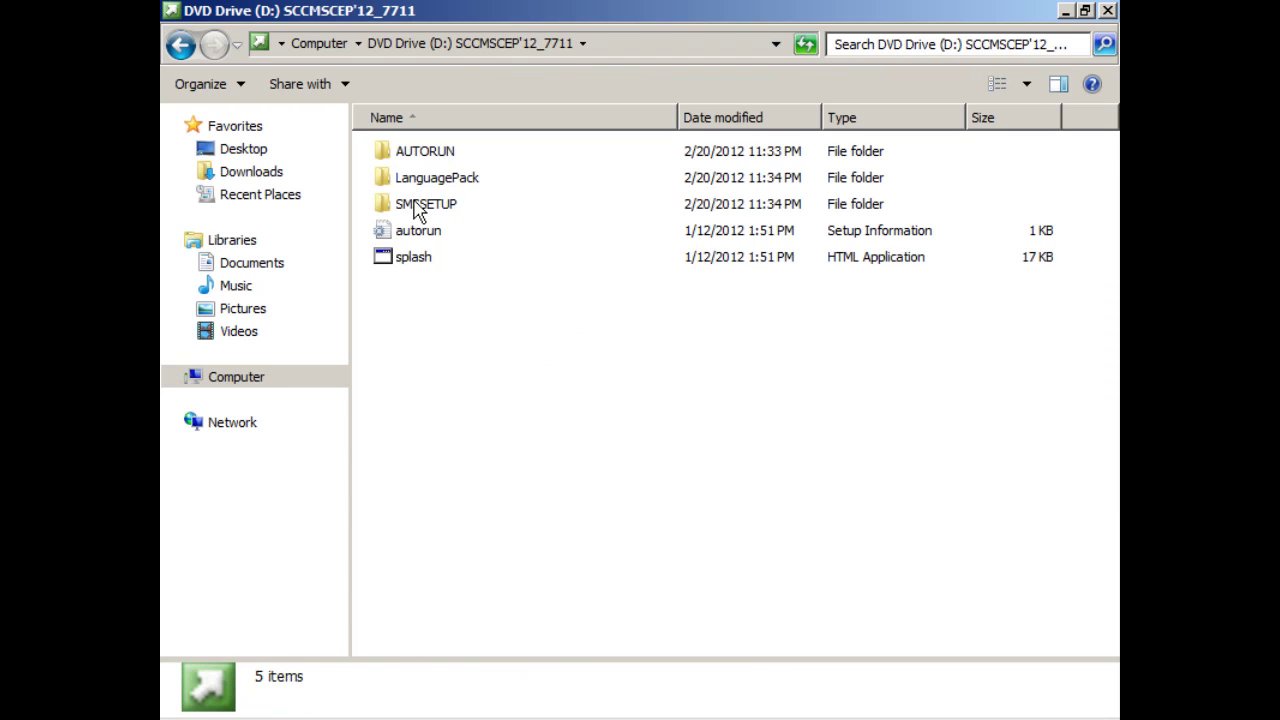
Run the extadsch application from the SMSSETUP\BIN\X64 folder of the DVD to extend the Active Directory schema.
double_click(418, 206)
double_click(406, 177)
left_click(408, 184)
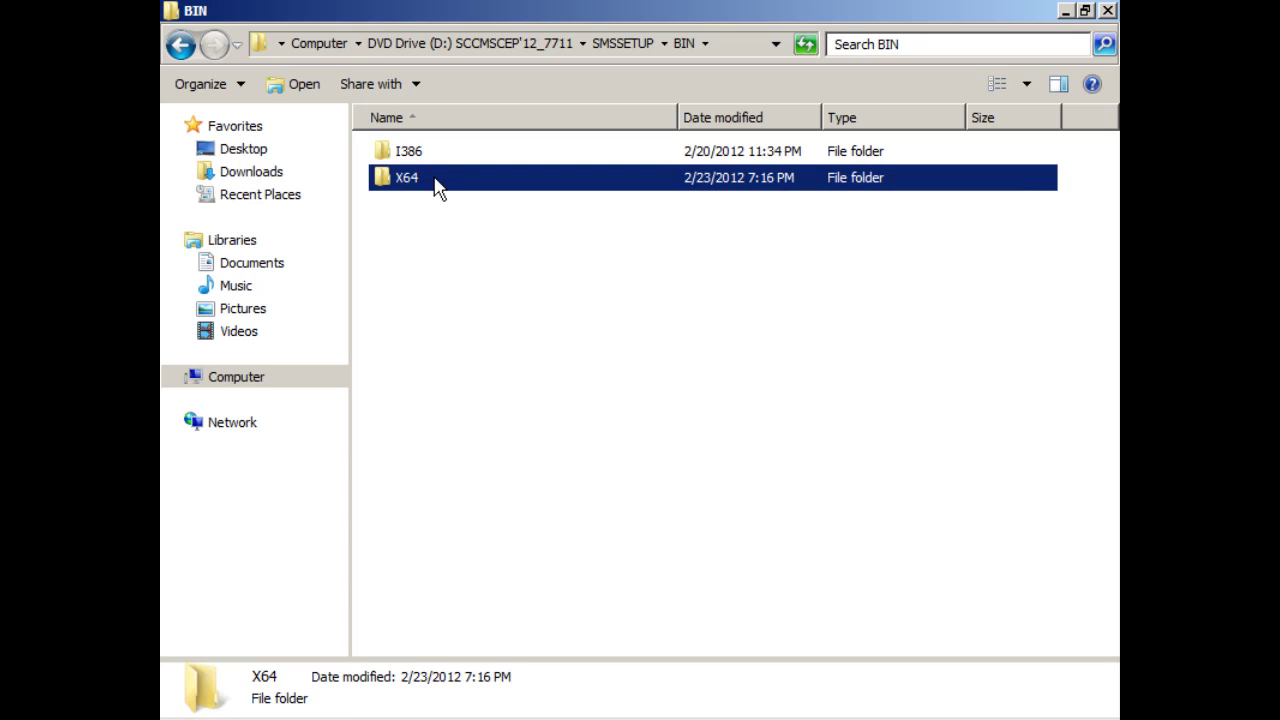
double_click(432, 182)
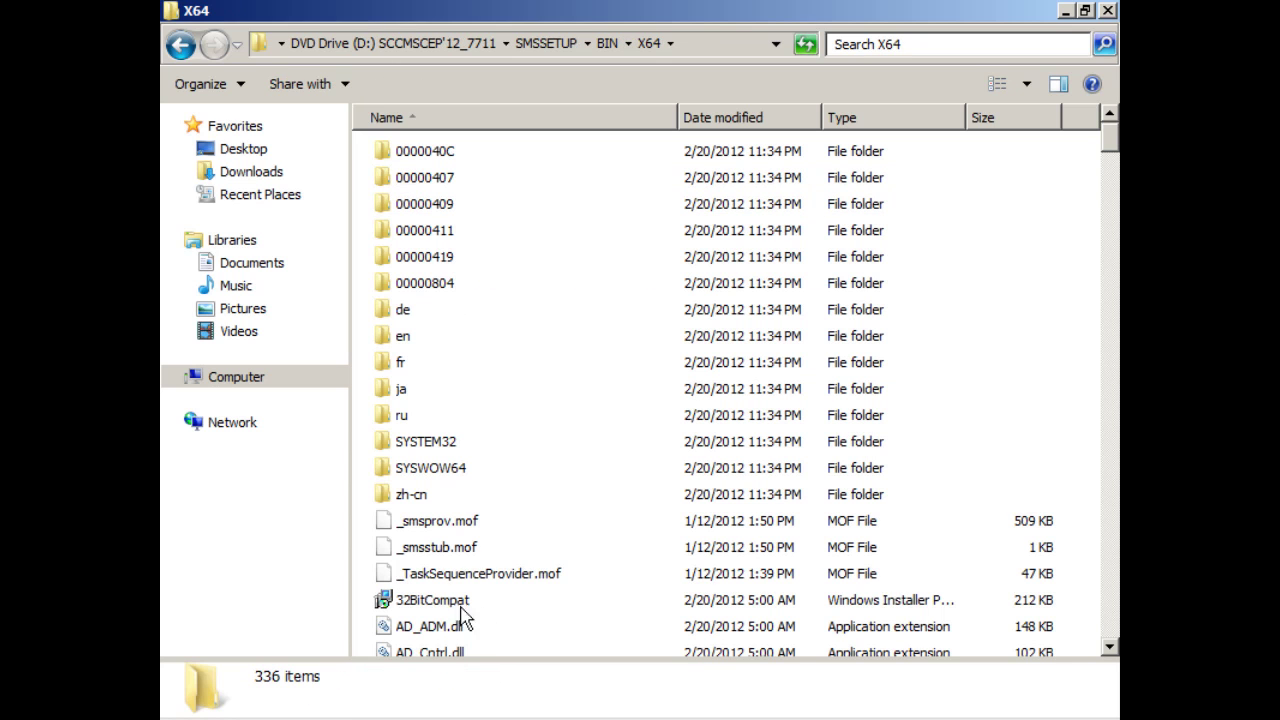
left_click(428, 574)
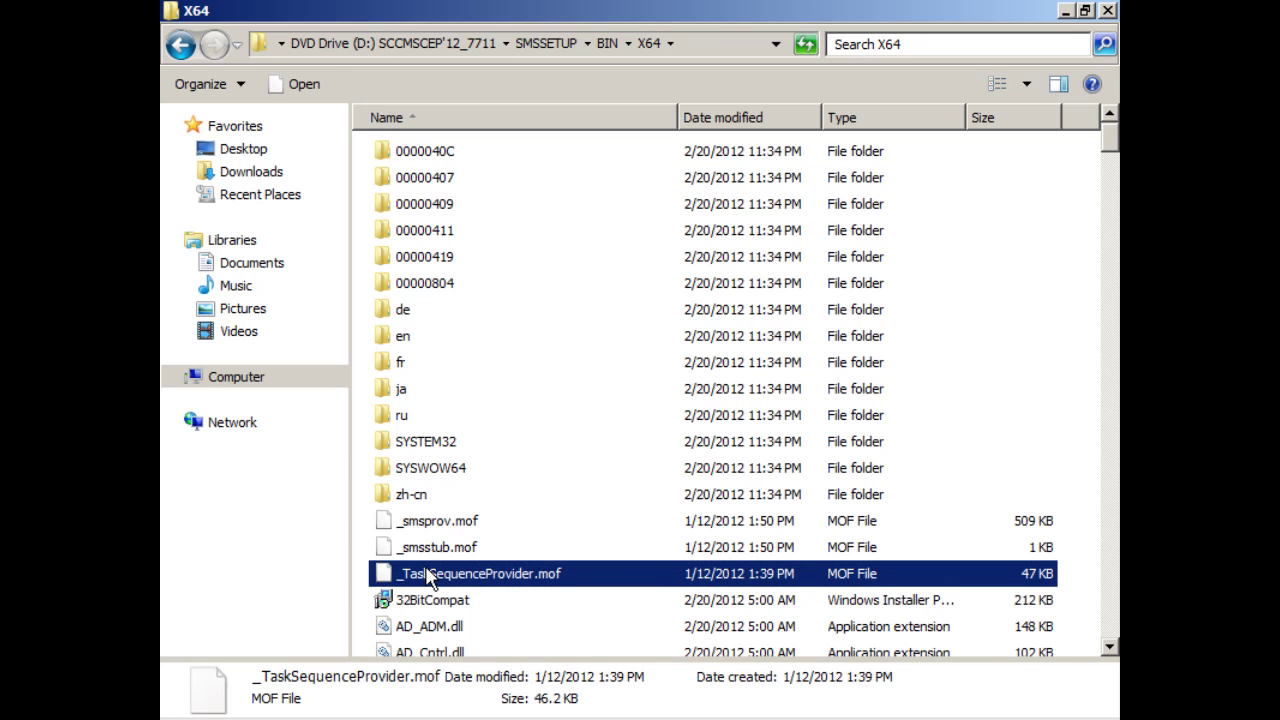
type("ext")
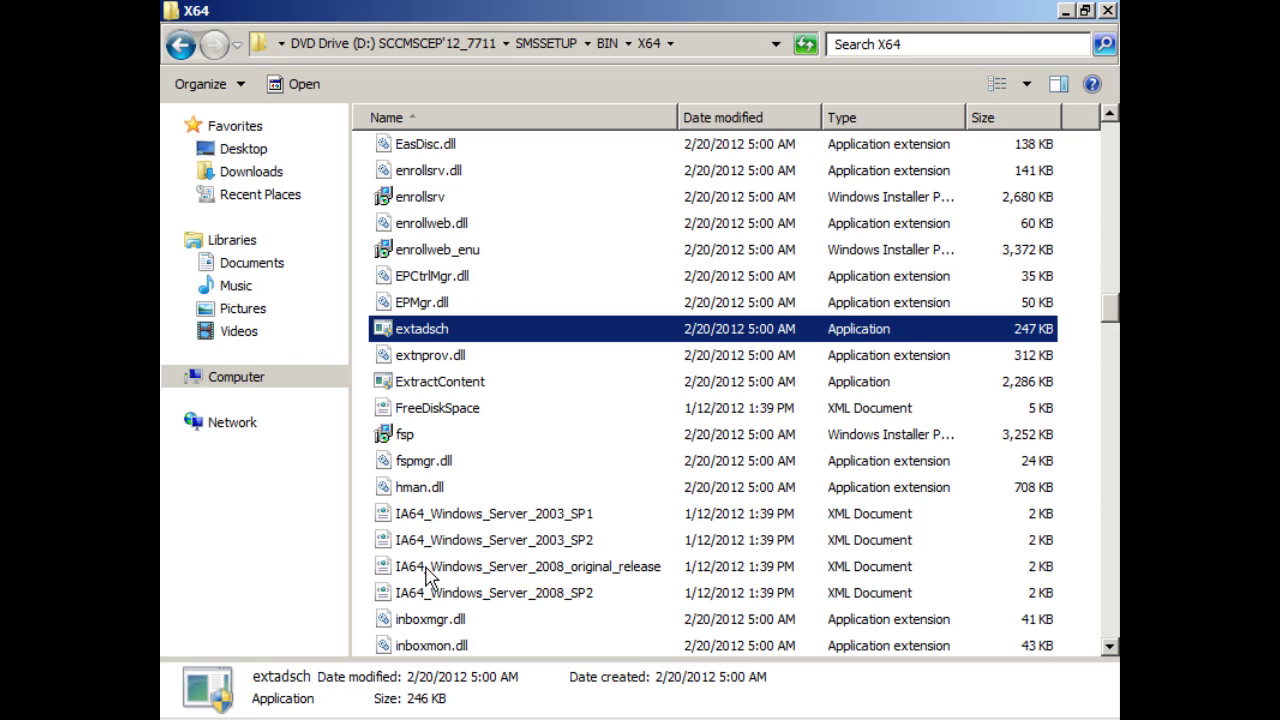
double_click(430, 330)
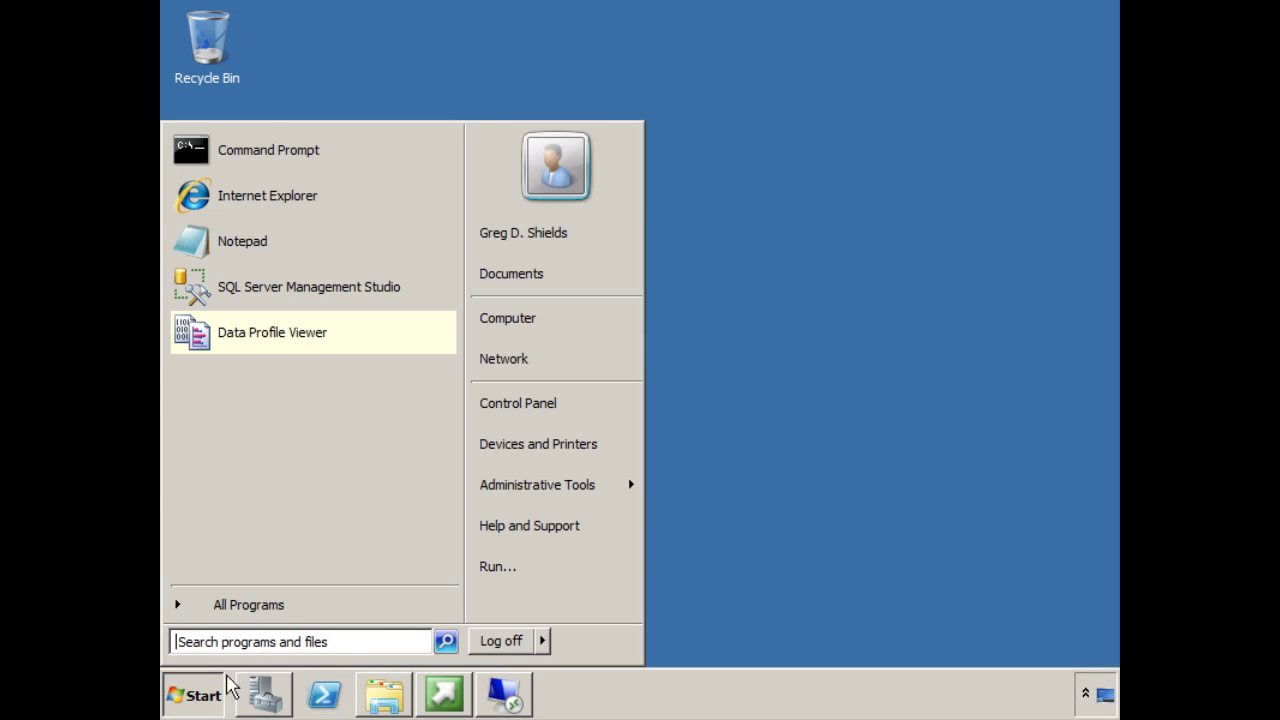
Open the ExtADSch log at the root of Local Disk (C:) and highlight the line giving the schema extension result.
left_click(565, 336)
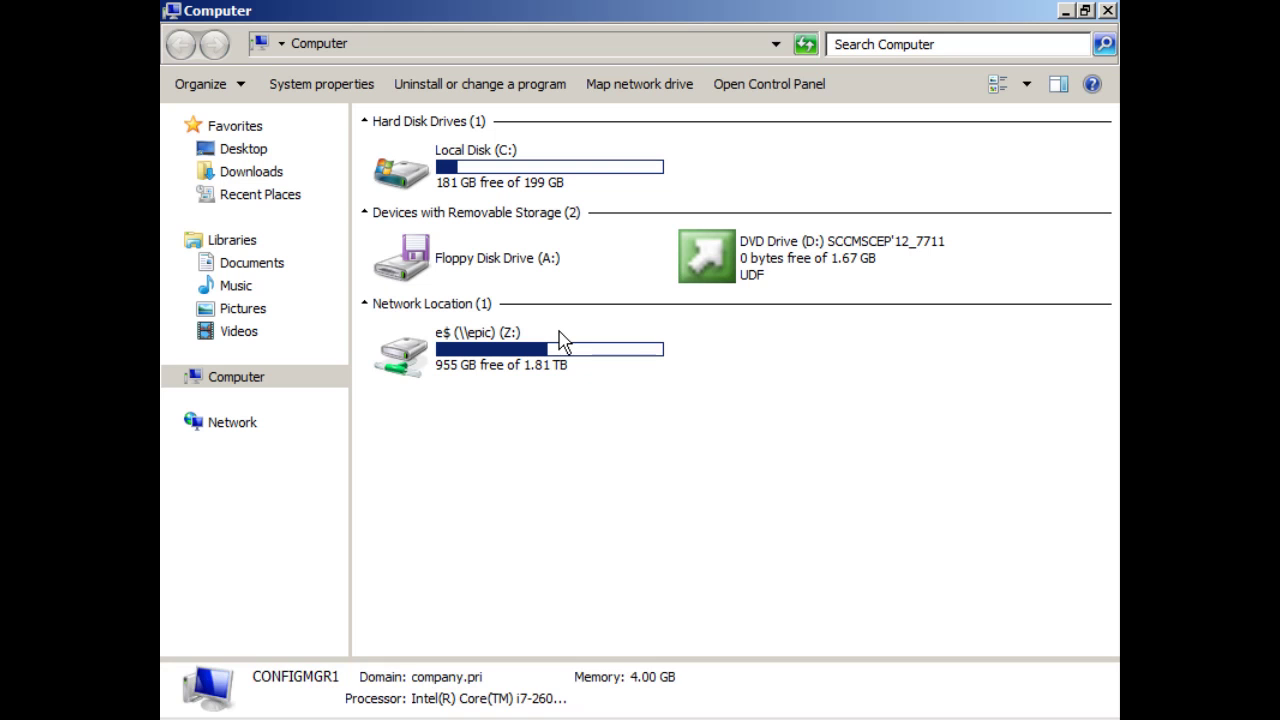
double_click(551, 180)
double_click(430, 362)
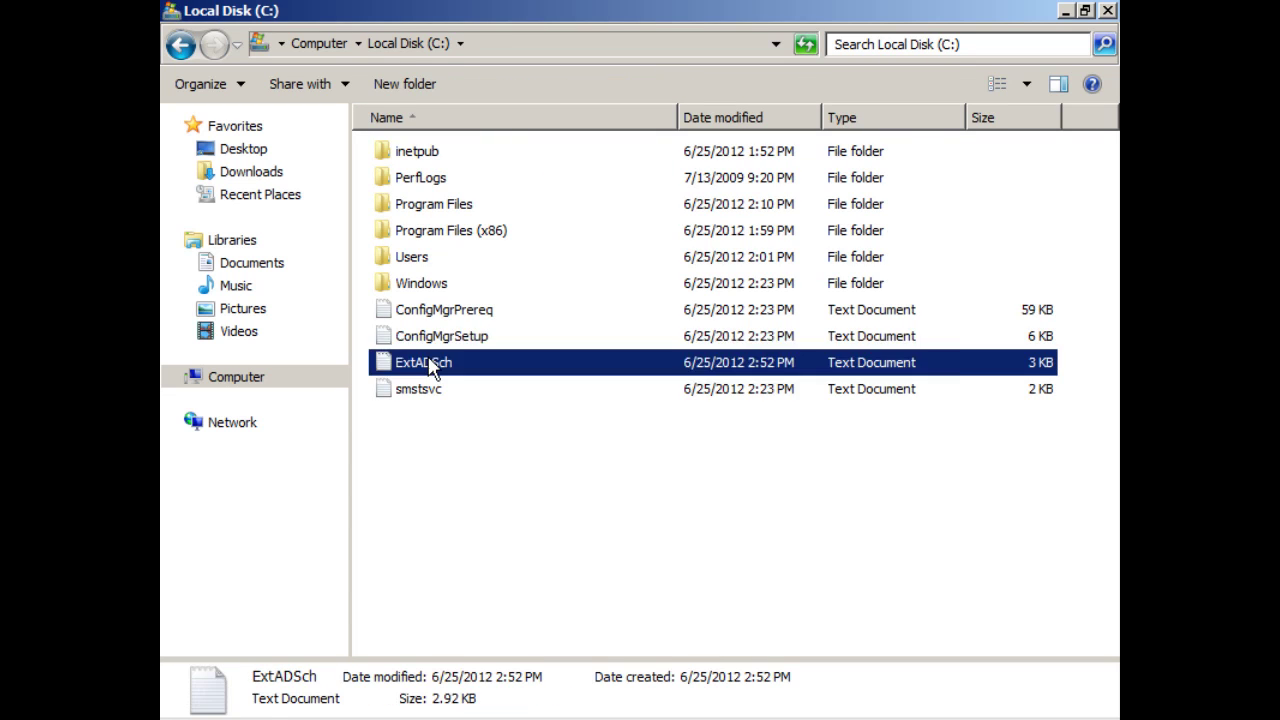
double_click(710, 97)
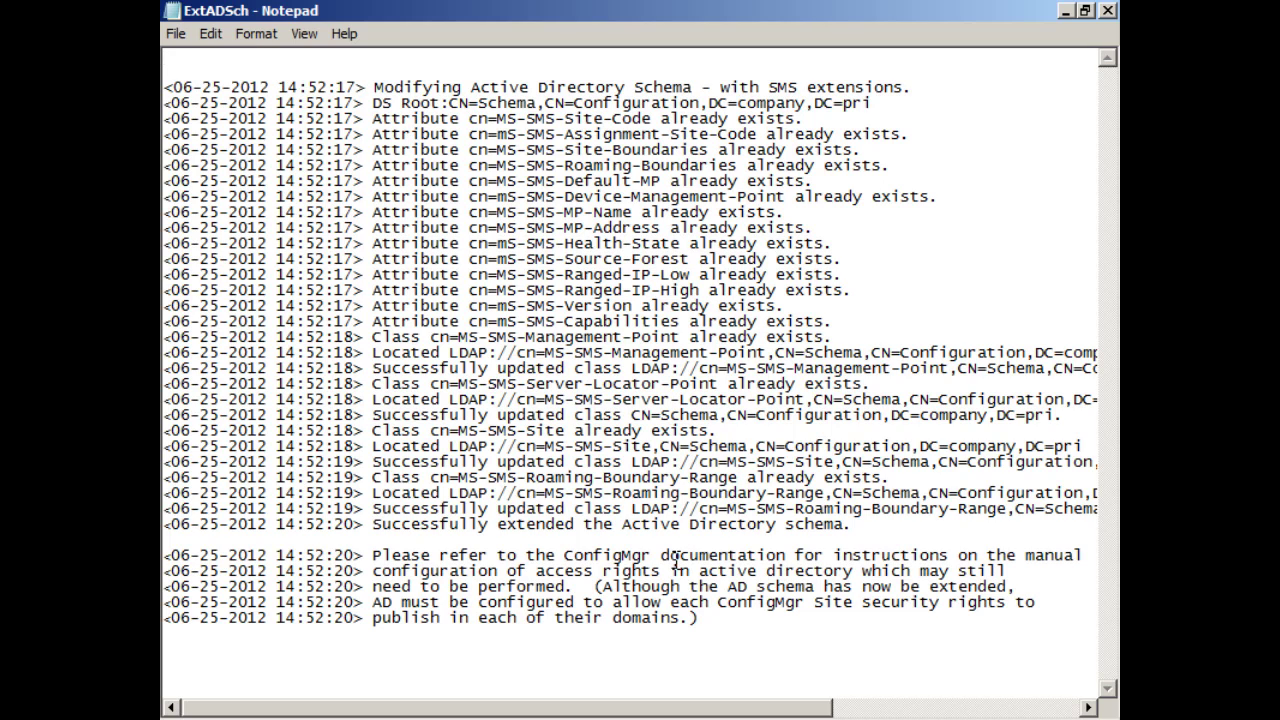
left_click_drag(373, 524, 810, 540)
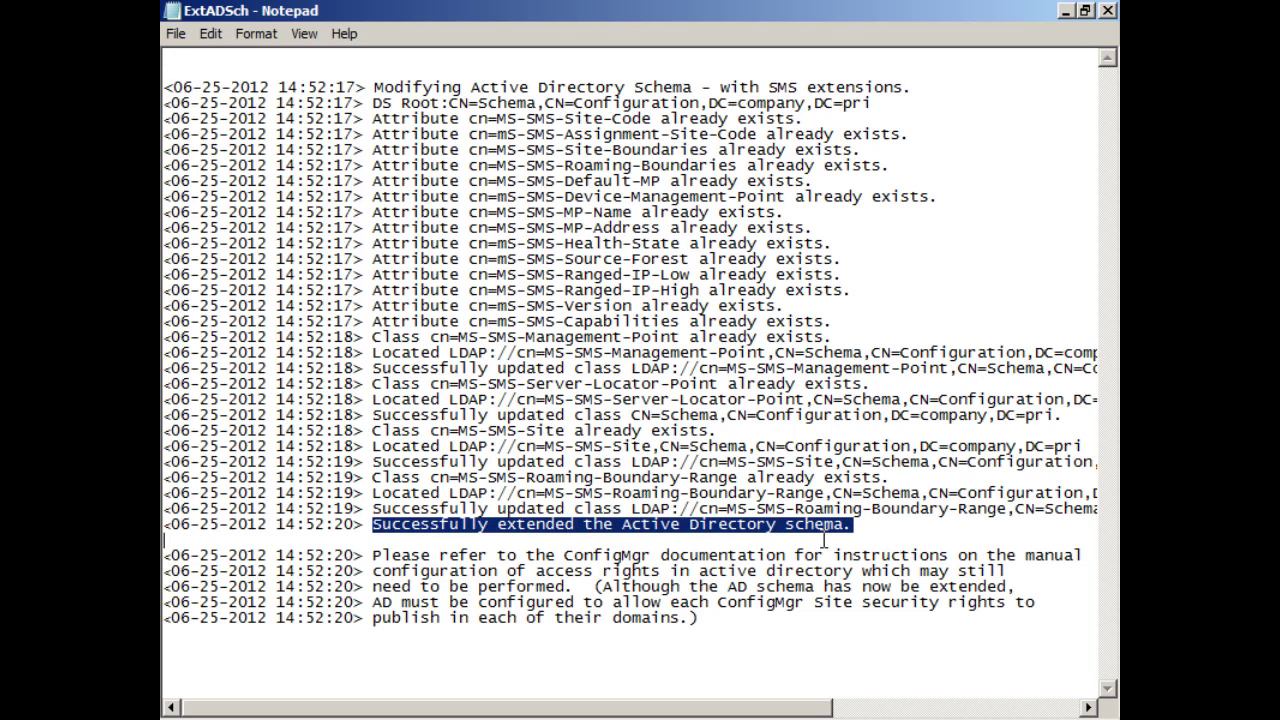